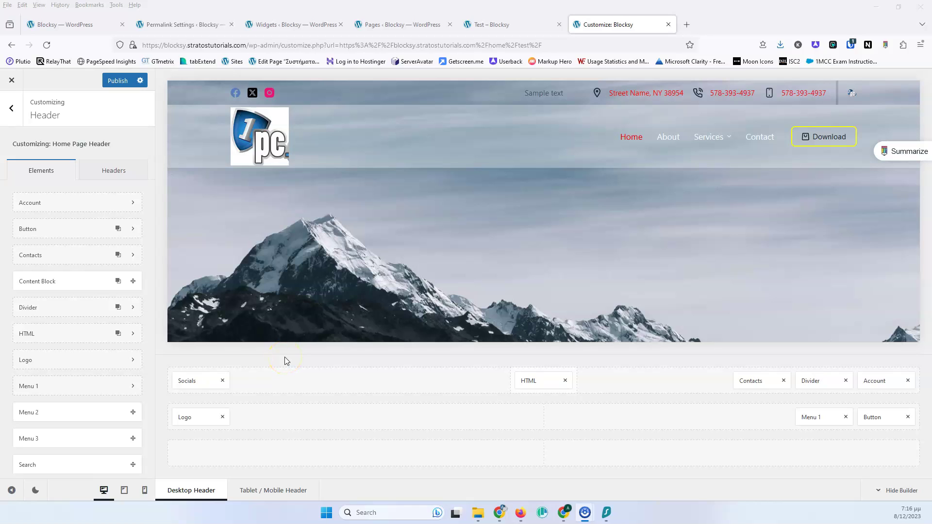
# Check the desktop header's sticky behaviour in the preview and switch the builder to the tablet header.
pyautogui.click(280, 350)
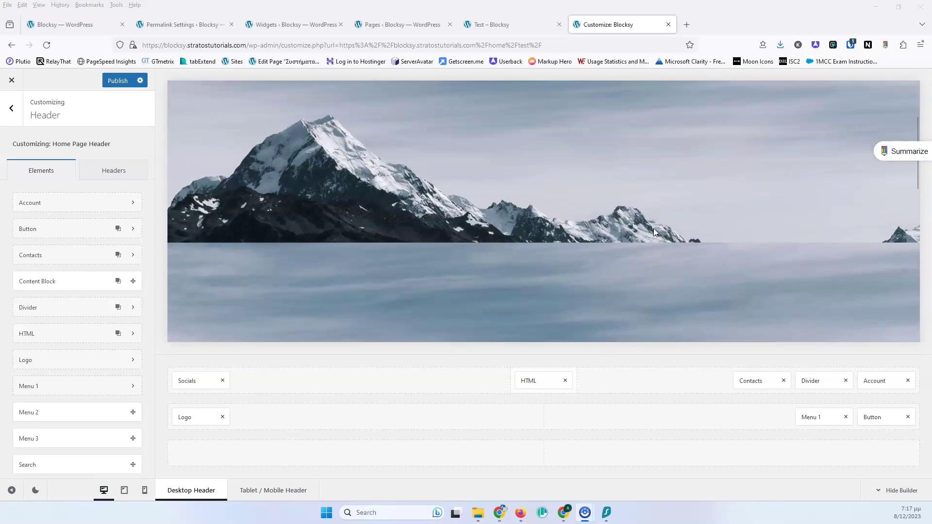
pyautogui.scroll(-3, 654, 232)
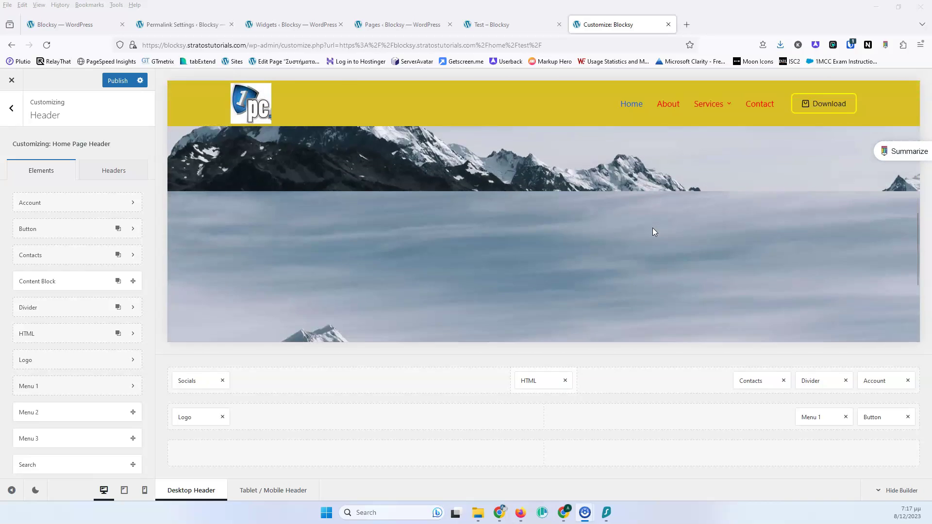
pyautogui.scroll(3, 652, 231)
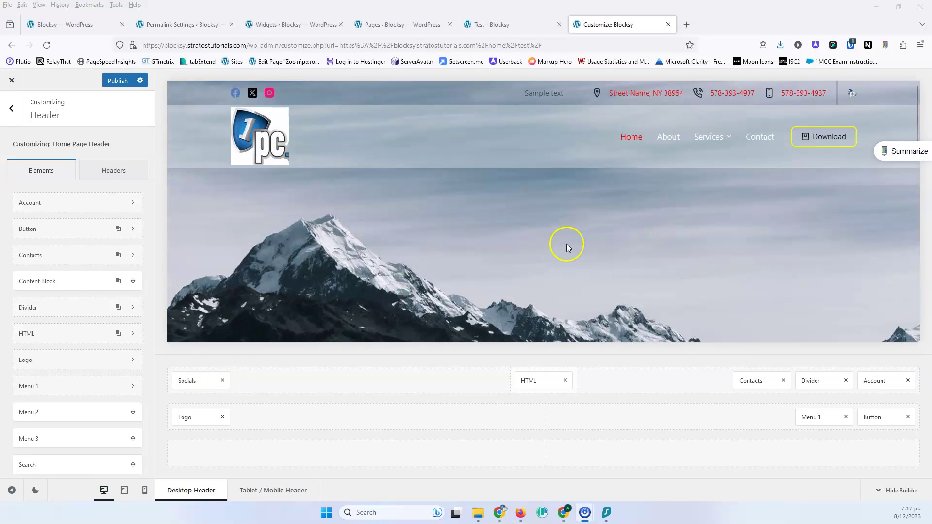
pyautogui.click(124, 492)
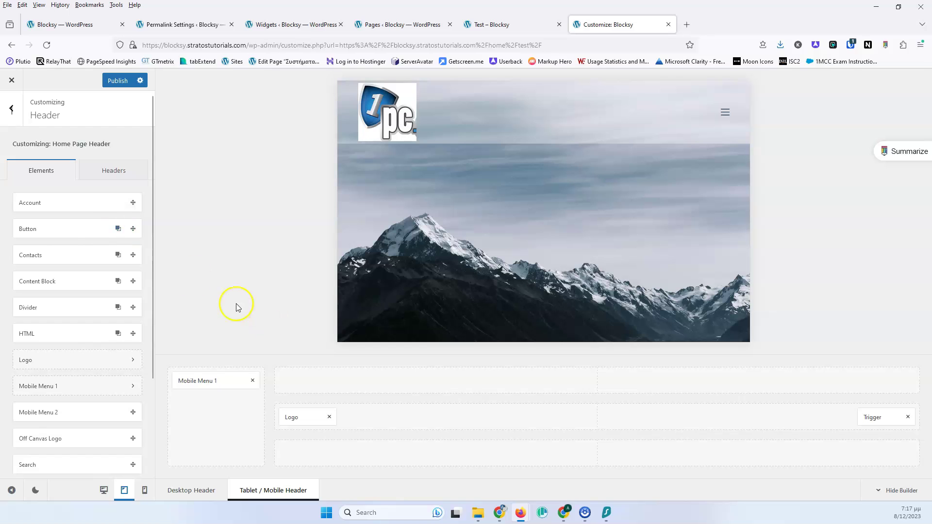
# Try the Account element in the tablet header's top row, view its settings and remove it.
pyautogui.moveTo(61, 205); pyautogui.dragTo(293, 382)
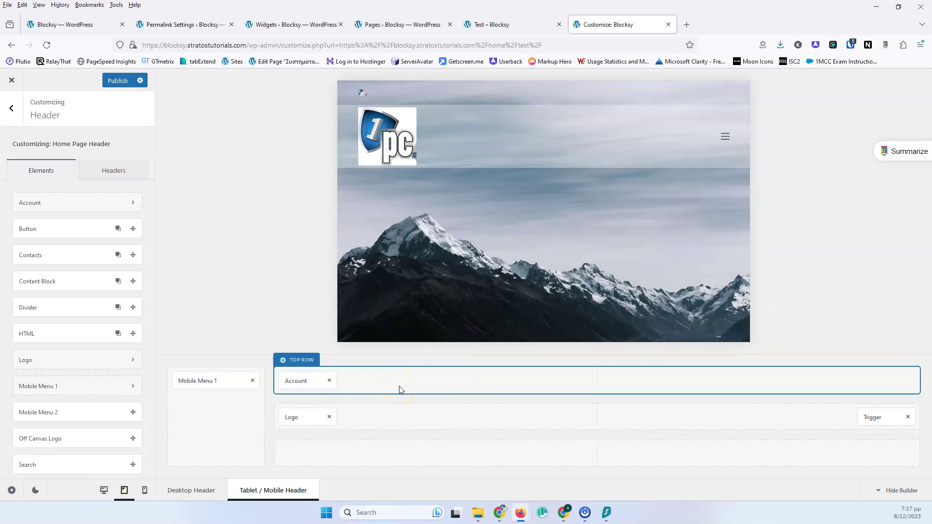
pyautogui.click(300, 381)
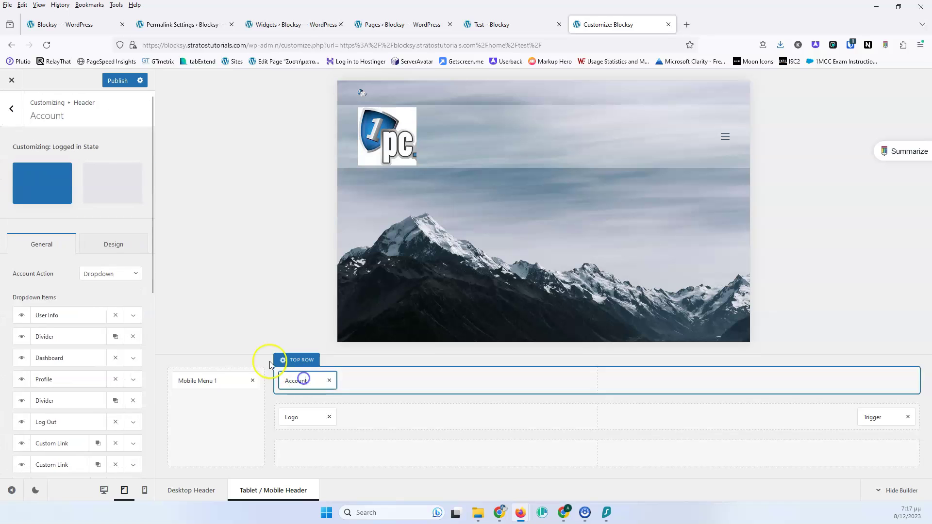
pyautogui.click(330, 381)
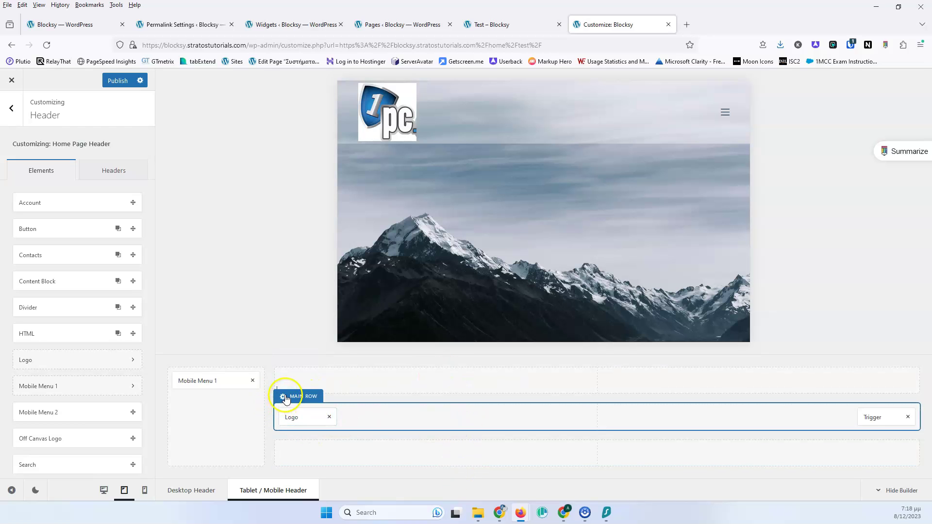
# Review the settings of the tablet header's main row and of its Trigger element.
pyautogui.click(283, 397)
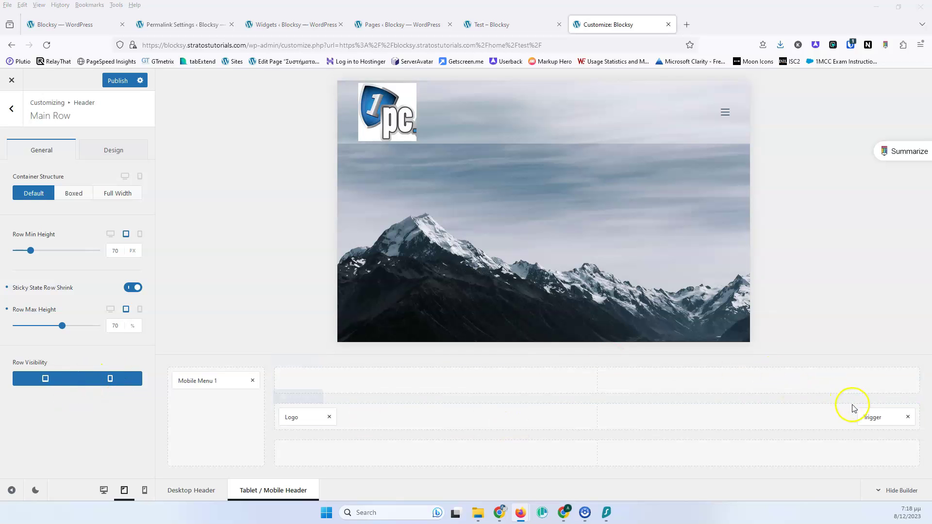
pyautogui.click(878, 416)
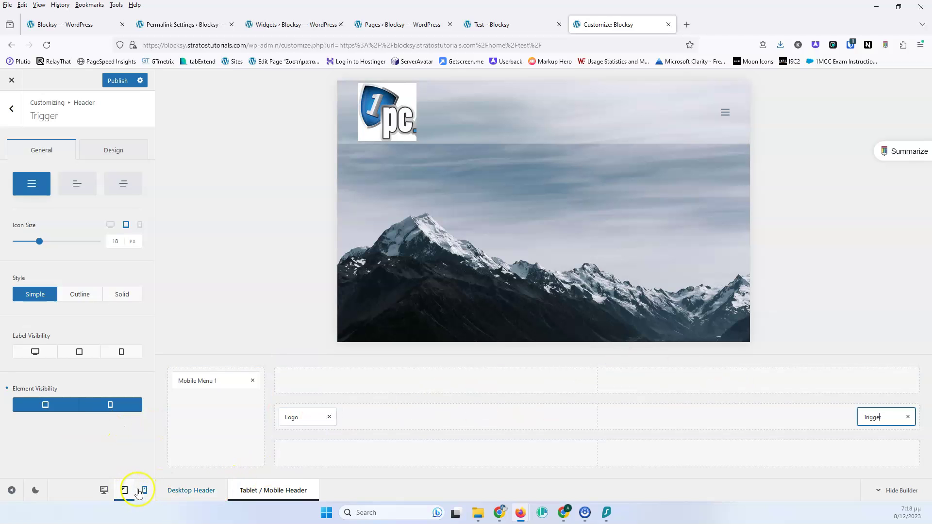
# Set the tablet header's logo height to 70 px.
pyautogui.click(301, 416)
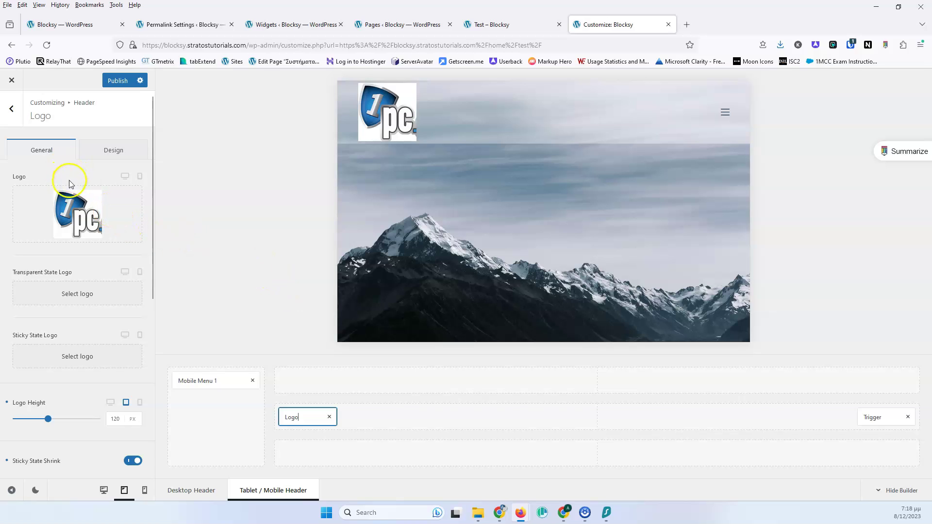
pyautogui.click(113, 419)
pyautogui.write('50')
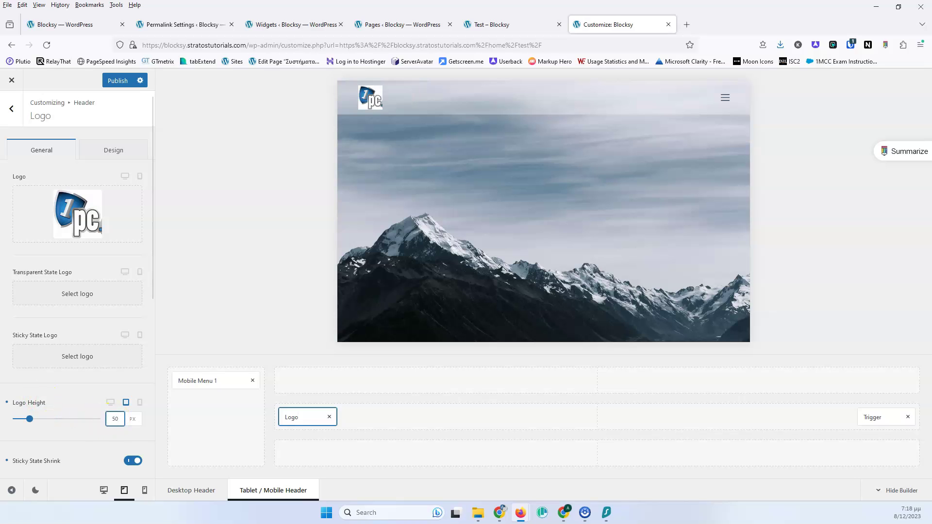
pyautogui.press('Up')
pyautogui.press('Up')
pyautogui.press('Up')
pyautogui.press('Up')
pyautogui.press('Up')
pyautogui.press('Up')
pyautogui.press('Up')
pyautogui.press('Up')
pyautogui.press('Up')
pyautogui.press('Up')
pyautogui.press('Up')
pyautogui.press('Up')
pyautogui.press('Up')
pyautogui.press('Up')
pyautogui.press('Up')
pyautogui.press('Up')
pyautogui.press('Up')
pyautogui.press('Up')
pyautogui.press('Up')
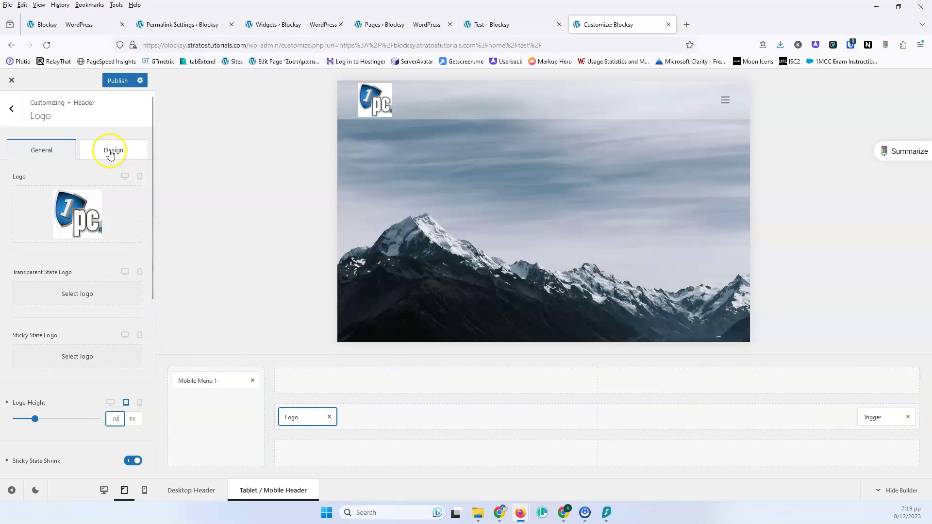
# Add Mobile Menu 2 to the main row beside the Trigger and assign it the Main menu.
pyautogui.click(11, 108)
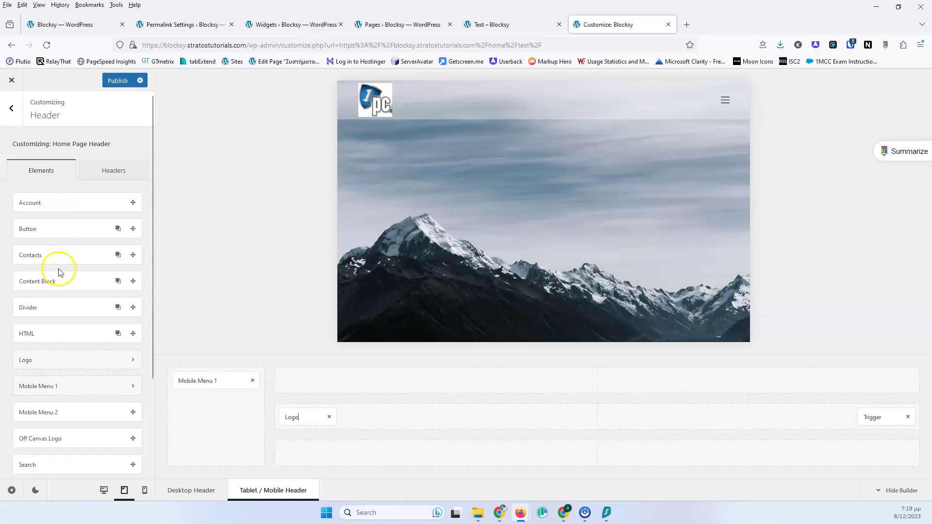
pyautogui.moveTo(56, 414); pyautogui.dragTo(840, 420)
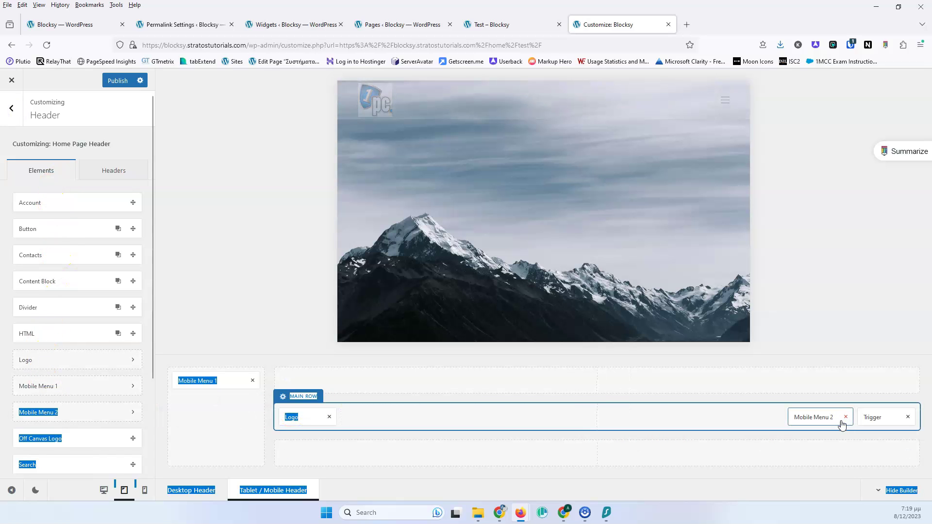
pyautogui.click(825, 417)
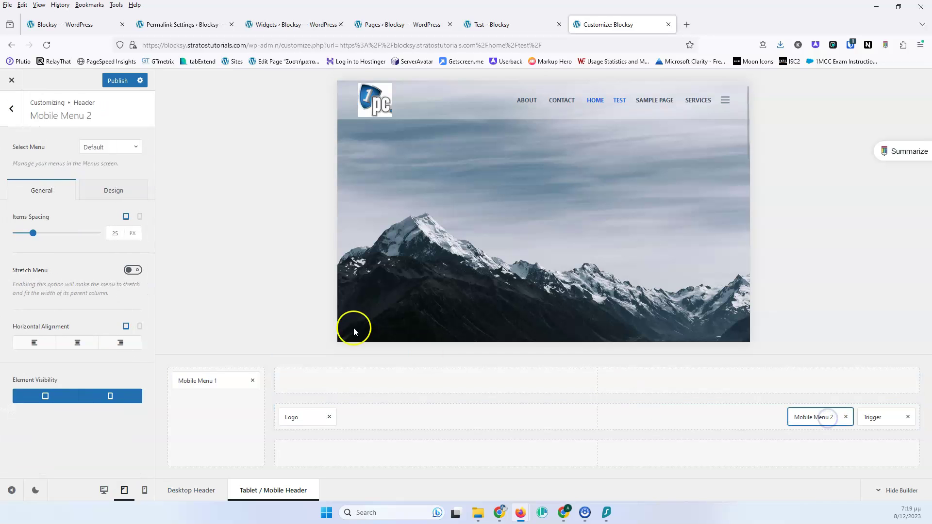
pyautogui.click(104, 147)
pyautogui.click(95, 182)
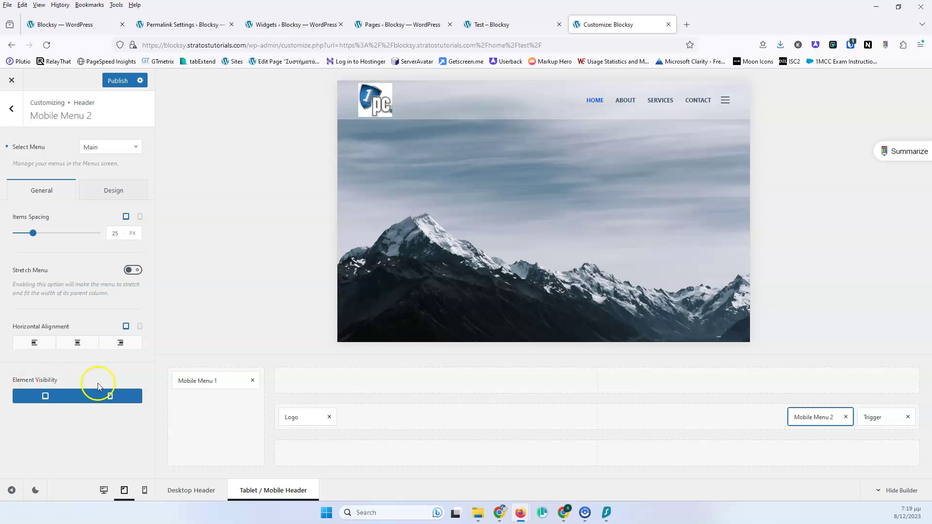
# Hide Mobile Menu 2 on mobile and hide the Trigger on tablet through their element visibility.
pyautogui.click(111, 397)
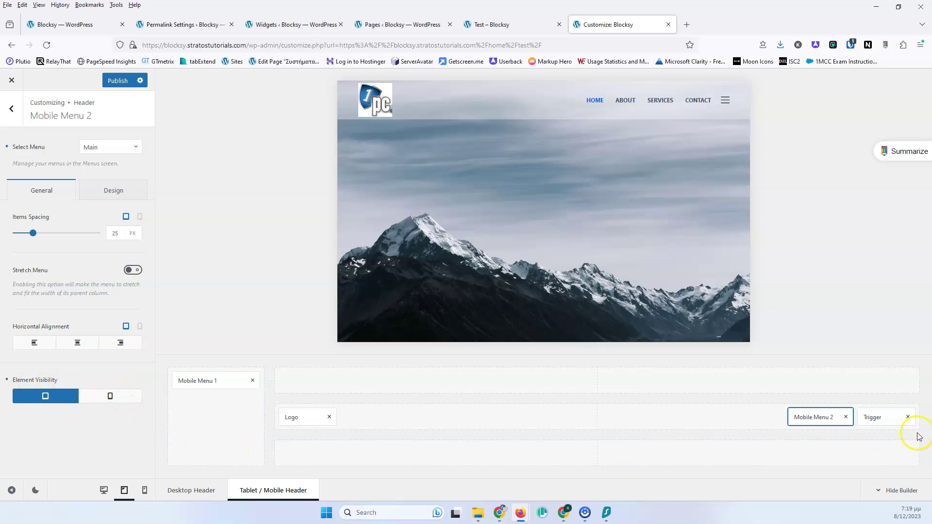
pyautogui.click(875, 416)
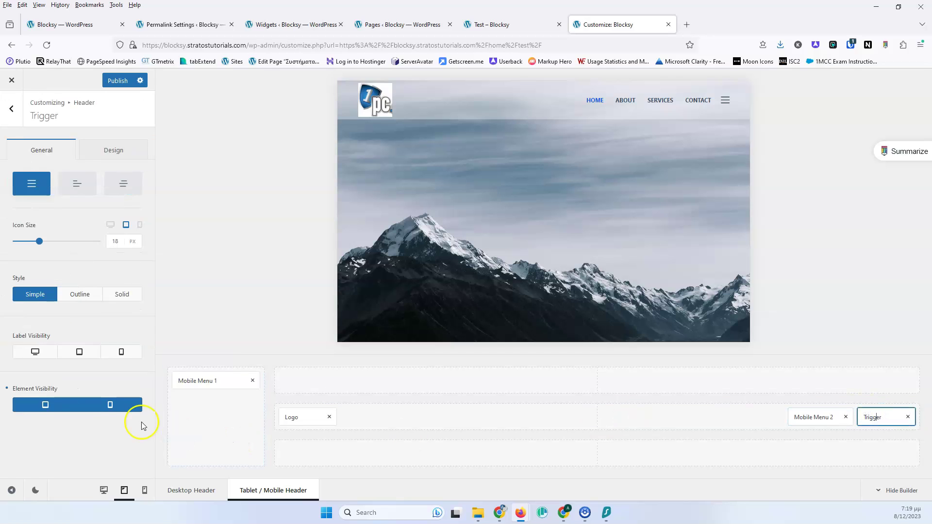
pyautogui.click(24, 404)
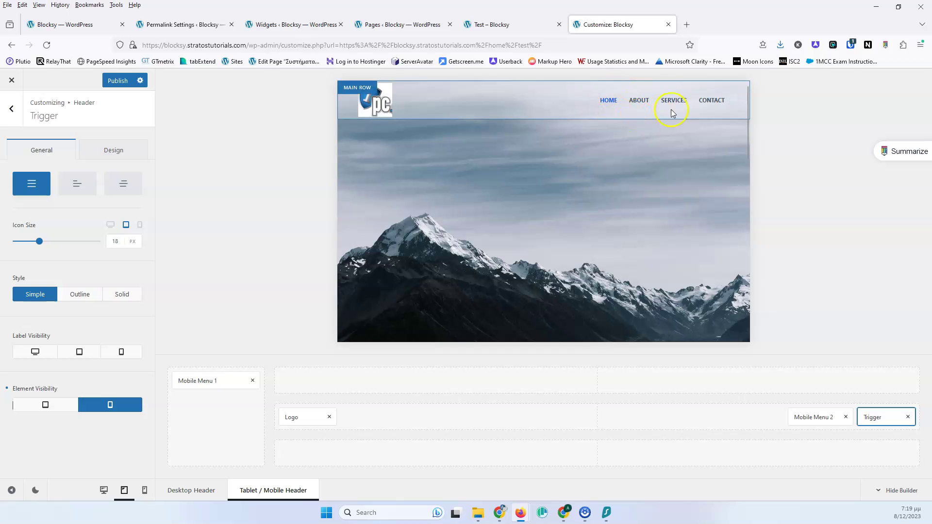
# Compare the mobile and tablet previews of the header.
pyautogui.click(142, 492)
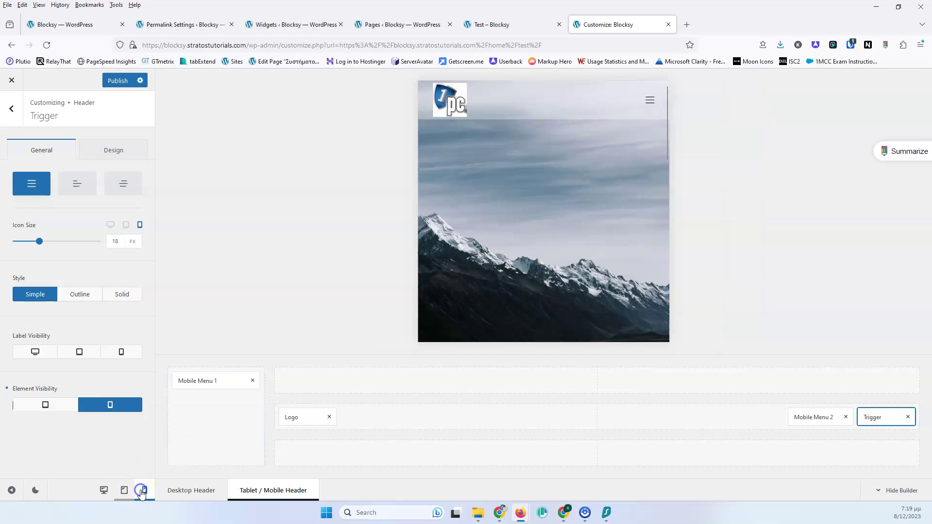
pyautogui.click(135, 494)
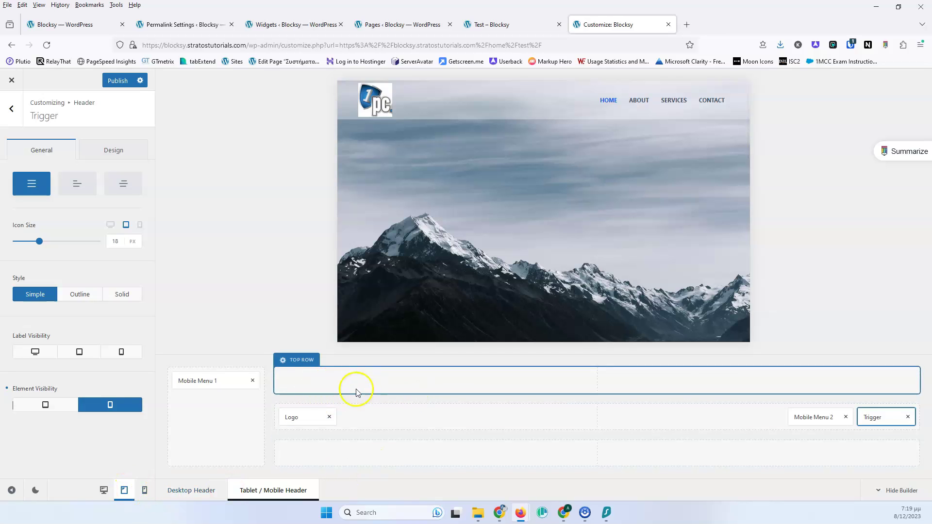
pyautogui.click(144, 491)
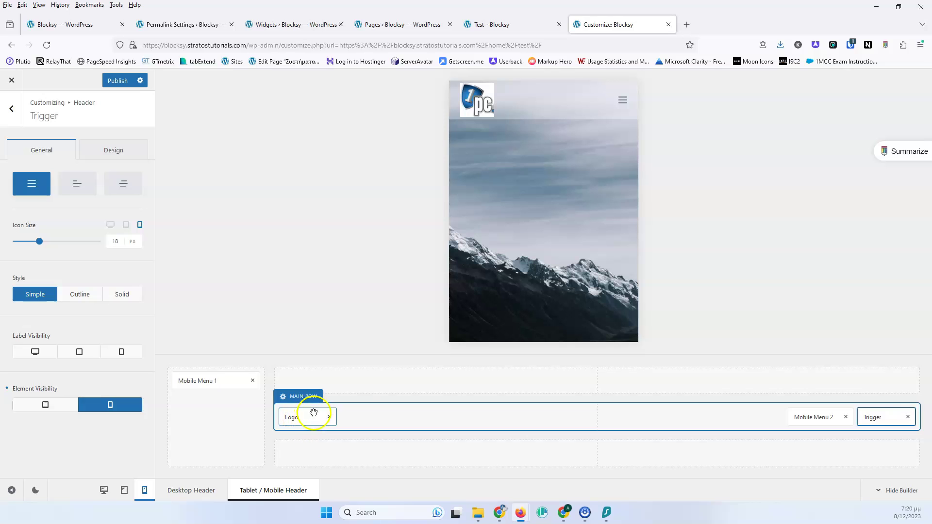
pyautogui.click(123, 489)
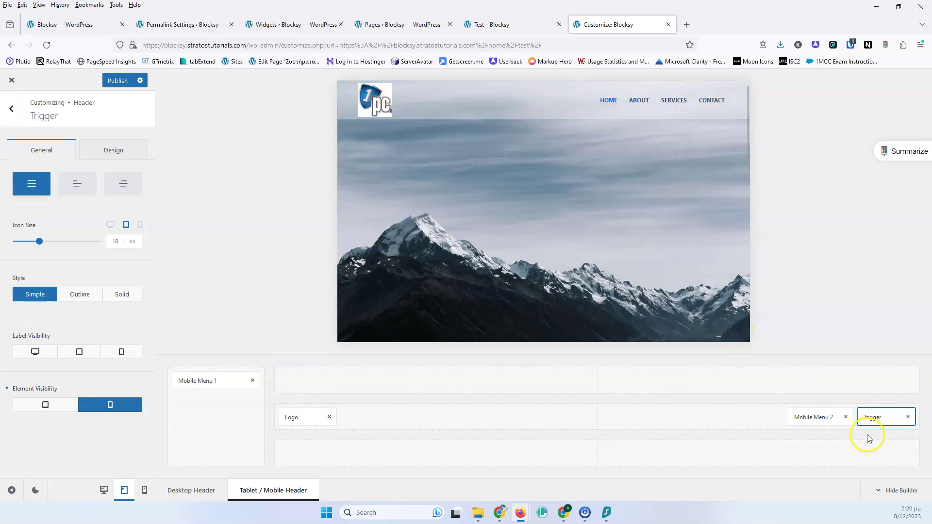
# Try the horizontal alignments of Mobile Menu 2, choose centre, and view its design options.
pyautogui.click(815, 417)
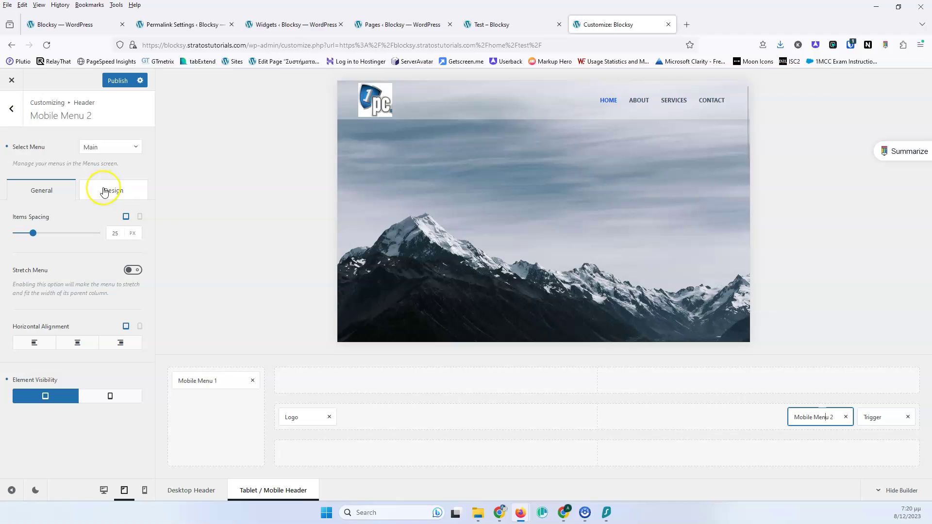
pyautogui.click(77, 344)
pyautogui.click(38, 345)
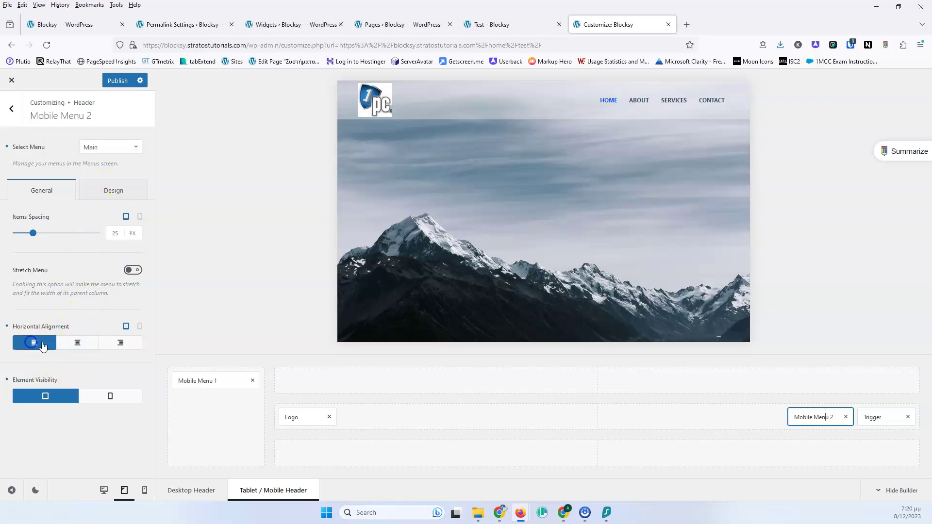
pyautogui.click(109, 343)
pyautogui.click(76, 345)
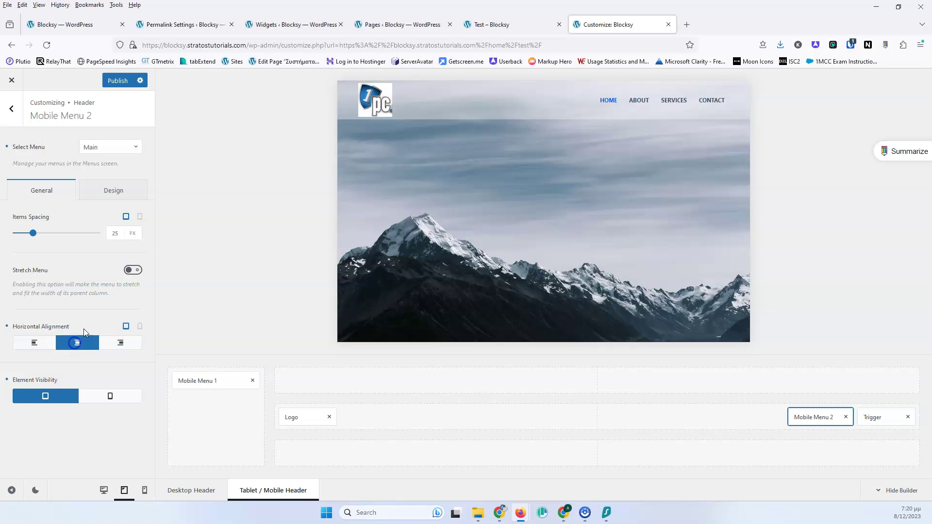
pyautogui.click(111, 193)
pyautogui.click(65, 187)
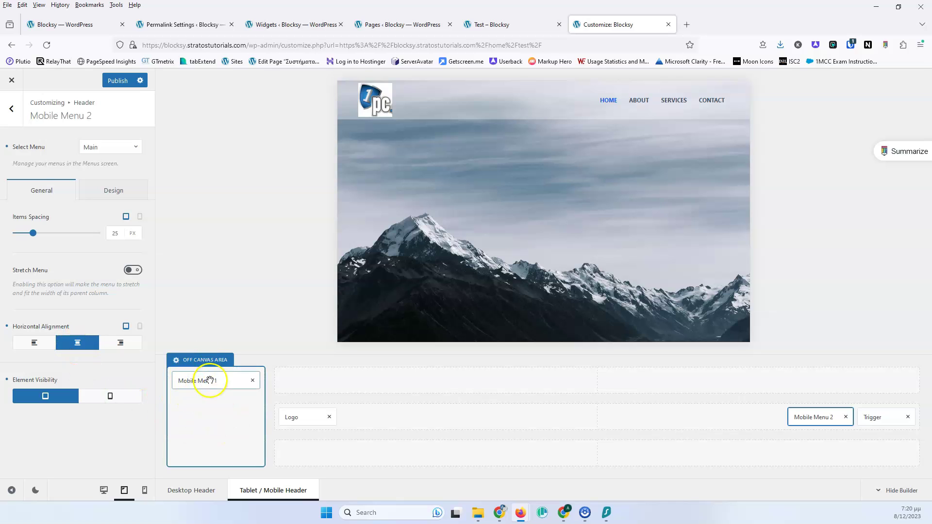
pyautogui.click(111, 191)
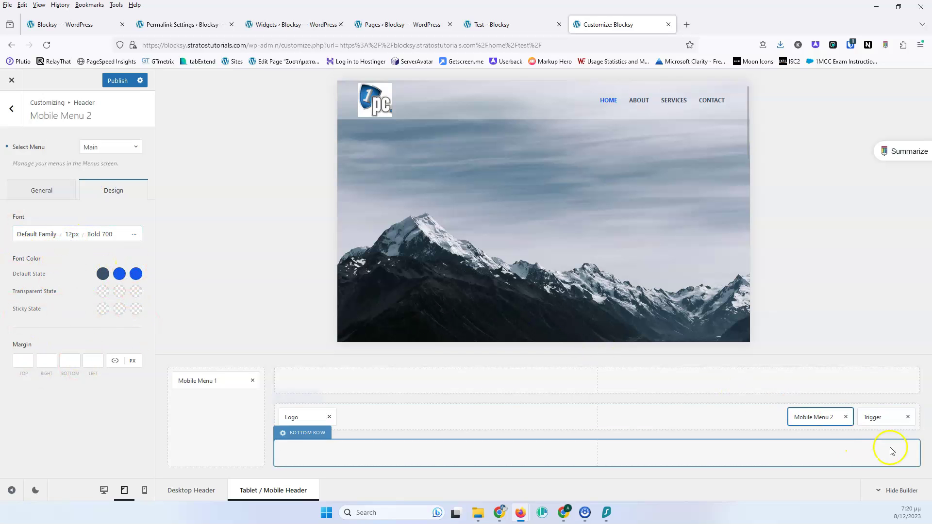
# Remove Mobile Menu 2 from the main row and make the Trigger visible on tablet again.
pyautogui.click(846, 419)
pyautogui.click(872, 419)
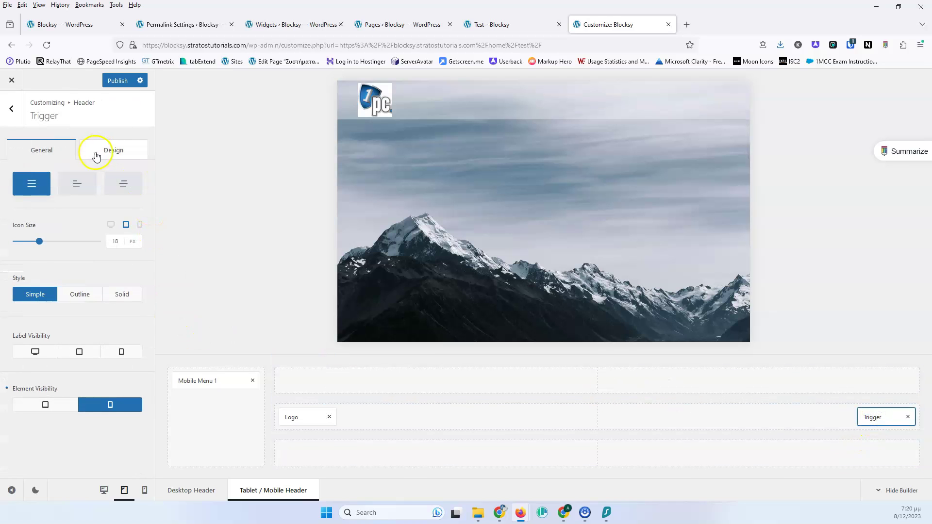
pyautogui.click(63, 408)
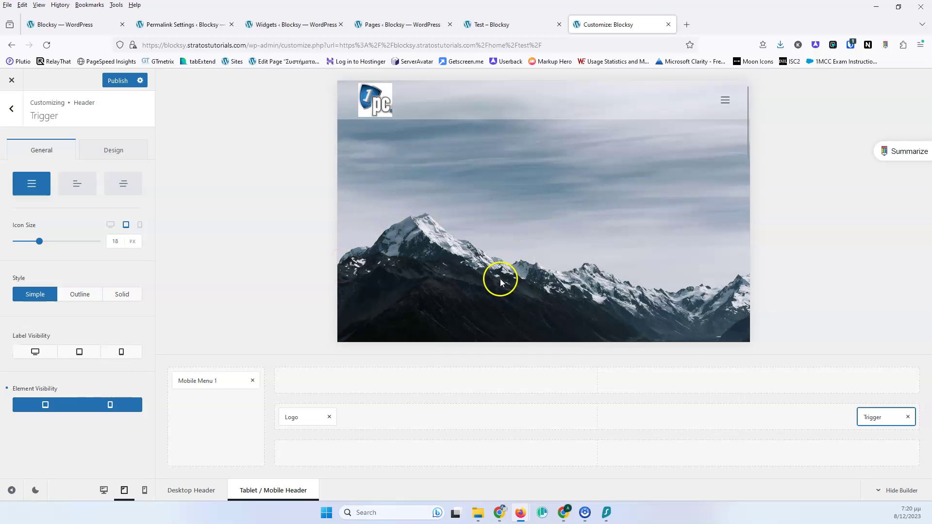
# Open the off-canvas menu in the preview and set Mobile Menu 1 to use the Default menu.
pyautogui.click(725, 100)
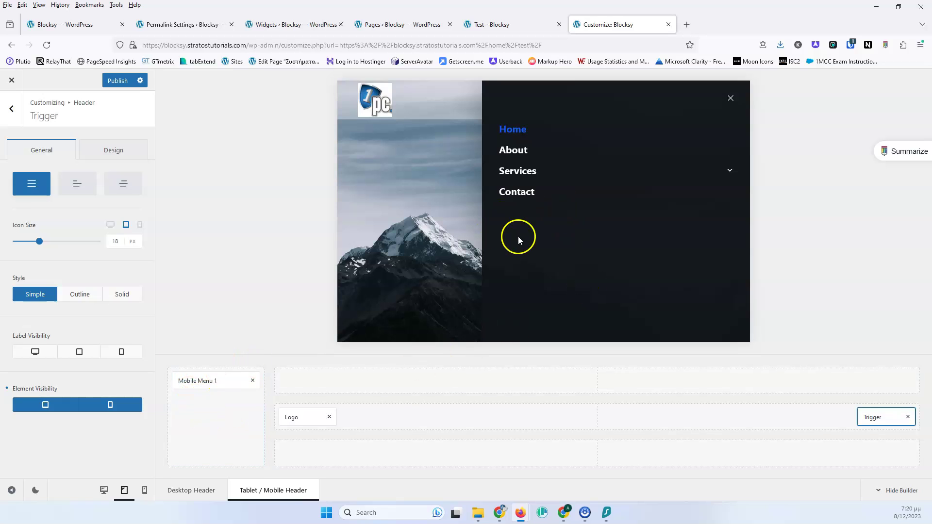
pyautogui.click(202, 381)
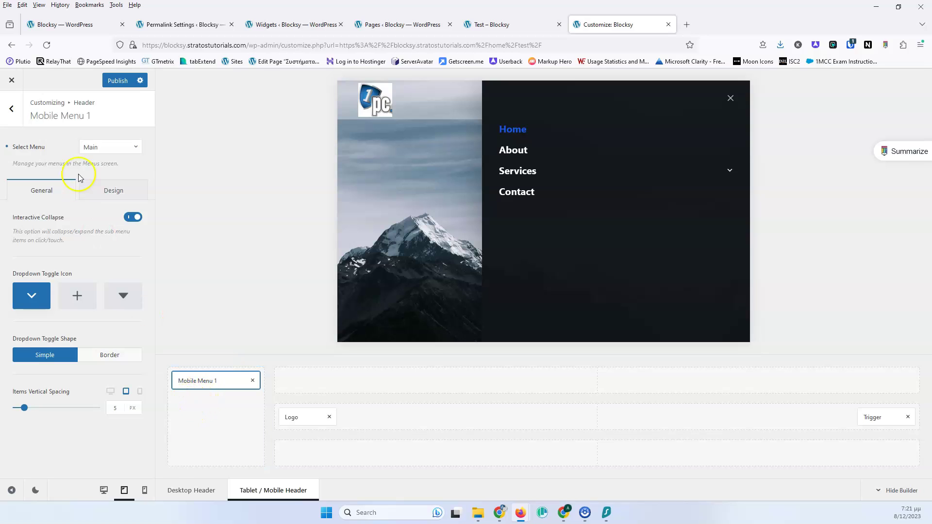
pyautogui.click(106, 155)
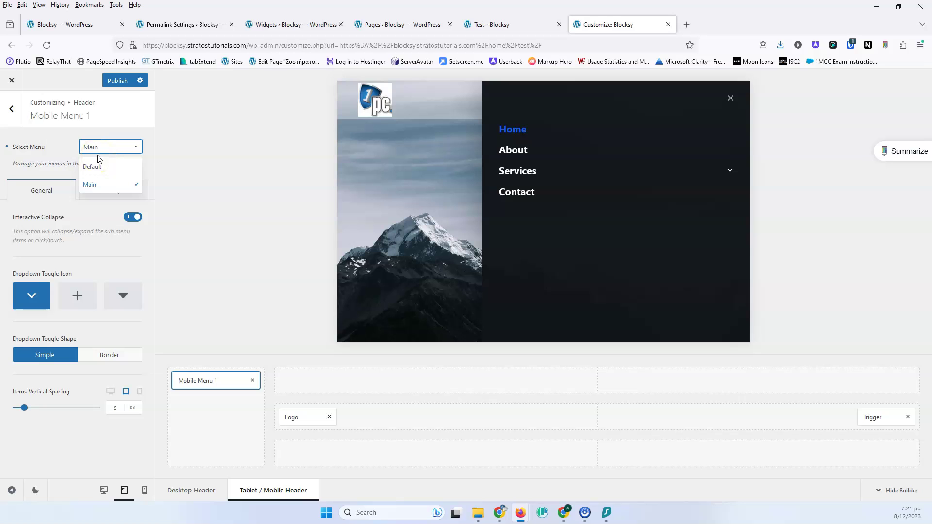
pyautogui.click(97, 168)
pyautogui.click(97, 168)
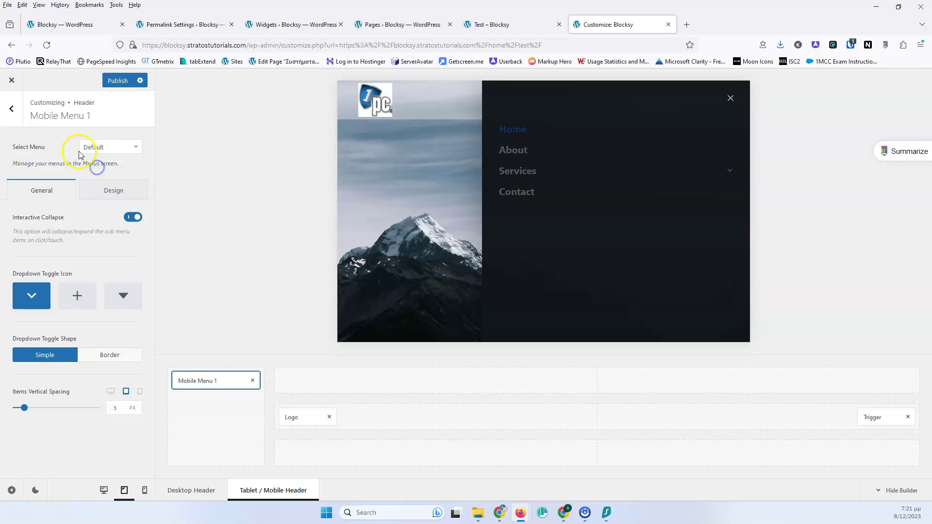
pyautogui.click(74, 152)
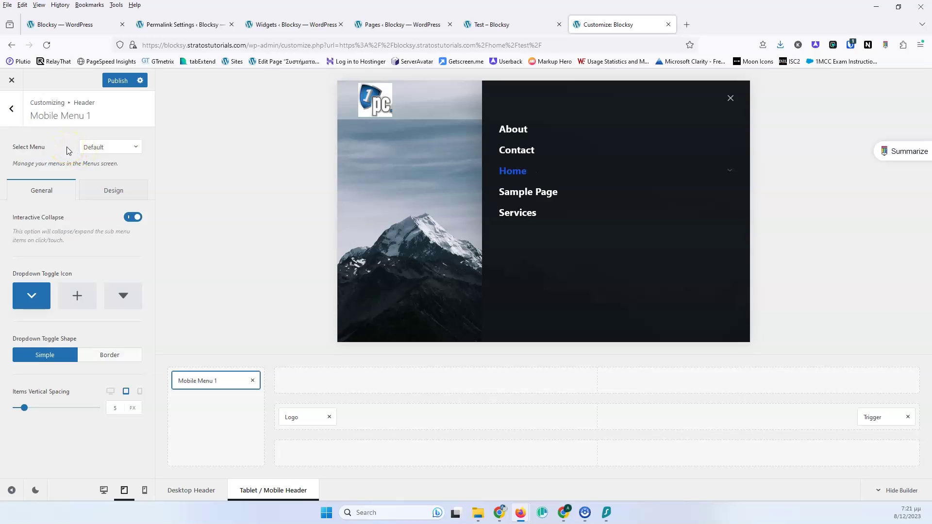
# Set Mobile Menu 1 to use the Main menu and close the off-canvas menu in the preview.
pyautogui.click(102, 146)
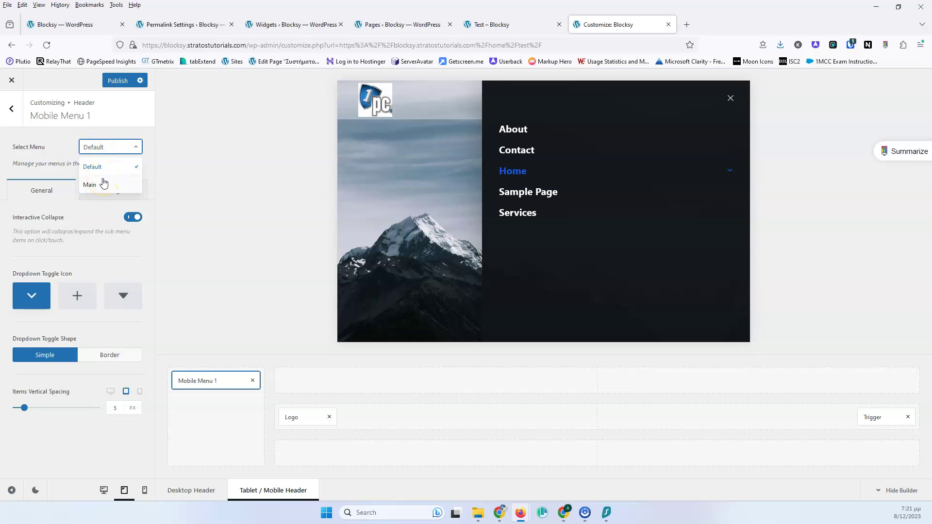
pyautogui.click(90, 185)
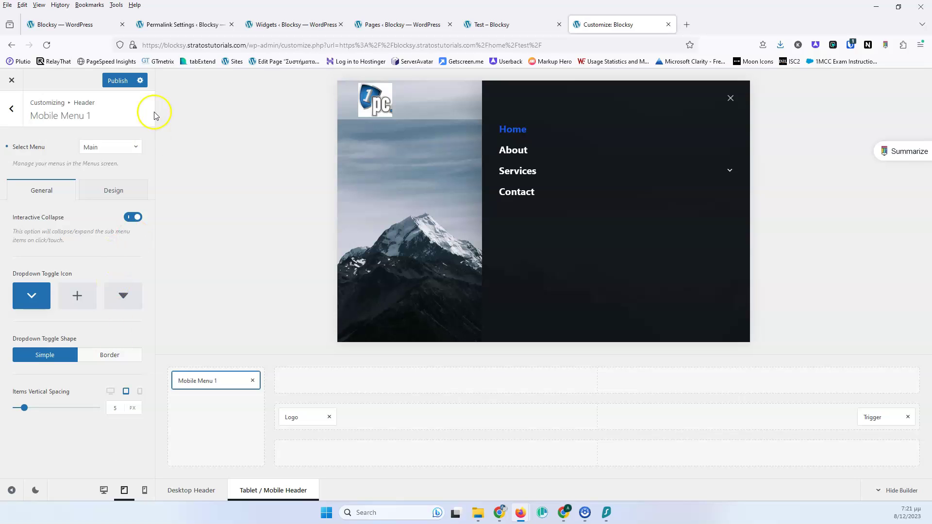
pyautogui.click(93, 147)
pyautogui.click(99, 179)
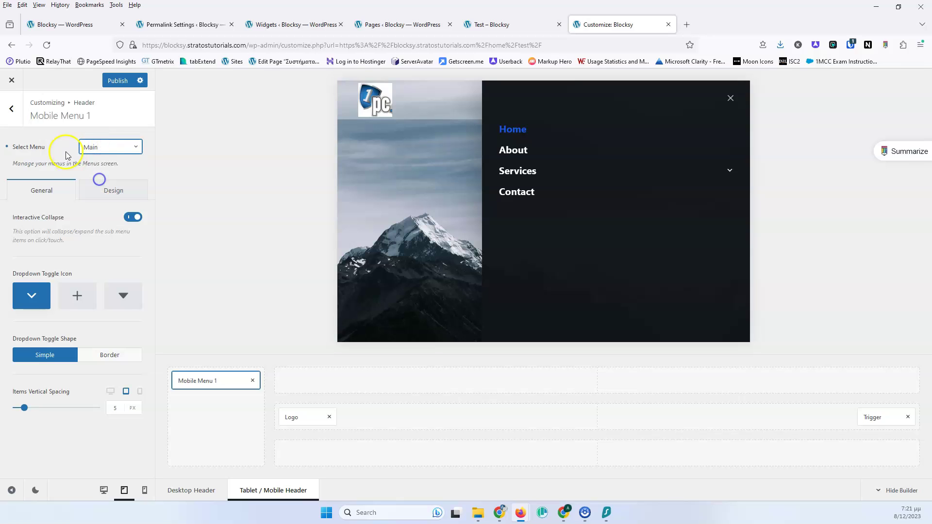
pyautogui.click(665, 87)
pyautogui.click(729, 98)
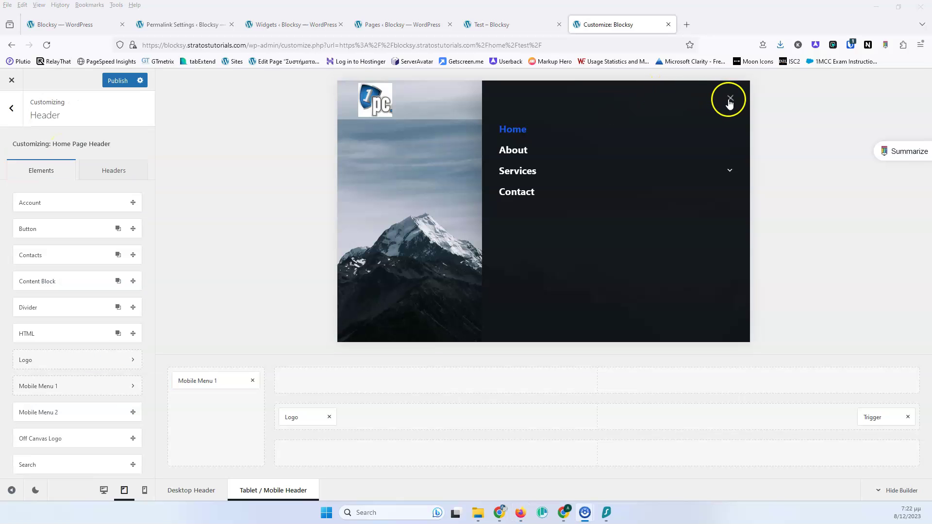
pyautogui.click(732, 100)
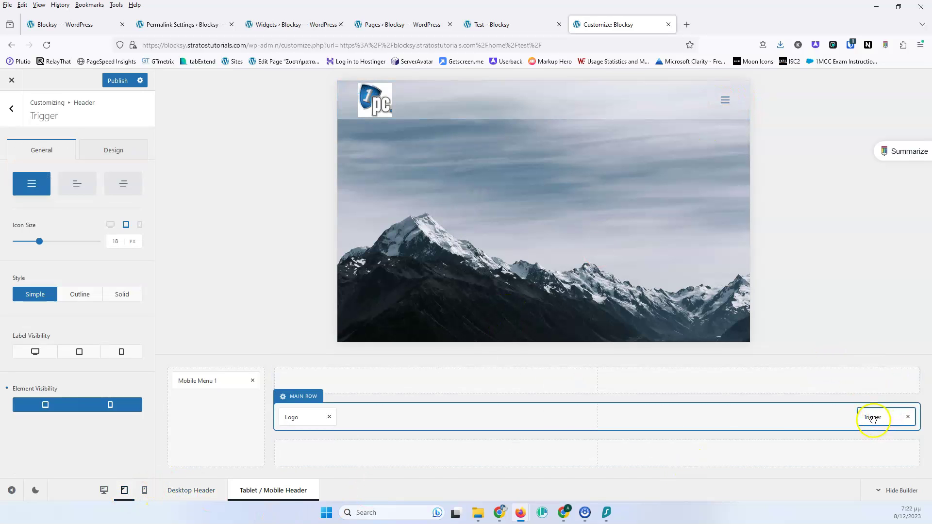
# Check the desktop header, return to tablet, and try the Trigger's Type 2 and Type 3 icons before restoring the first type.
pyautogui.click(103, 490)
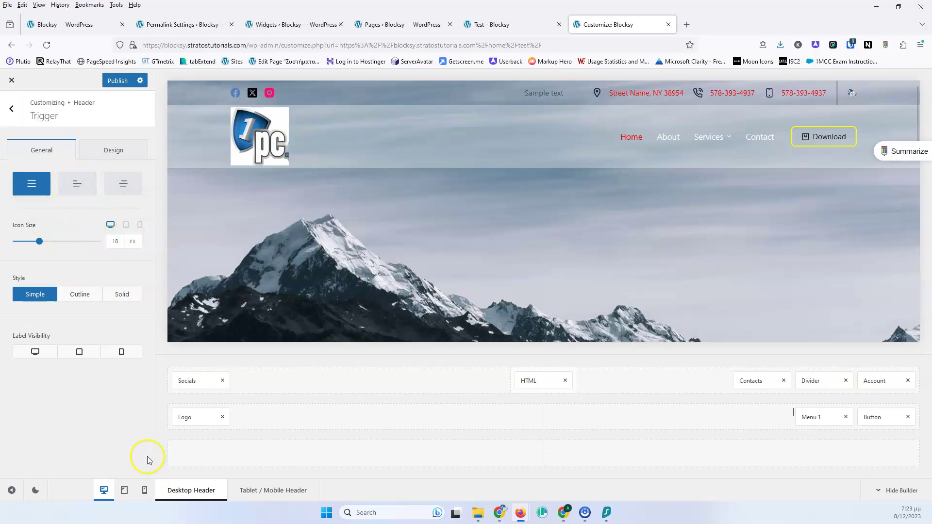
pyautogui.click(124, 491)
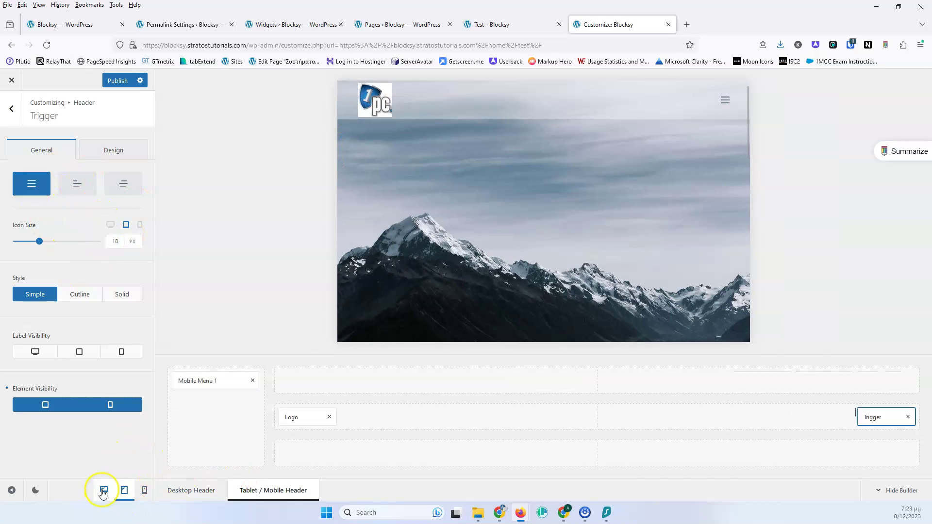
pyautogui.click(80, 185)
pyautogui.click(124, 184)
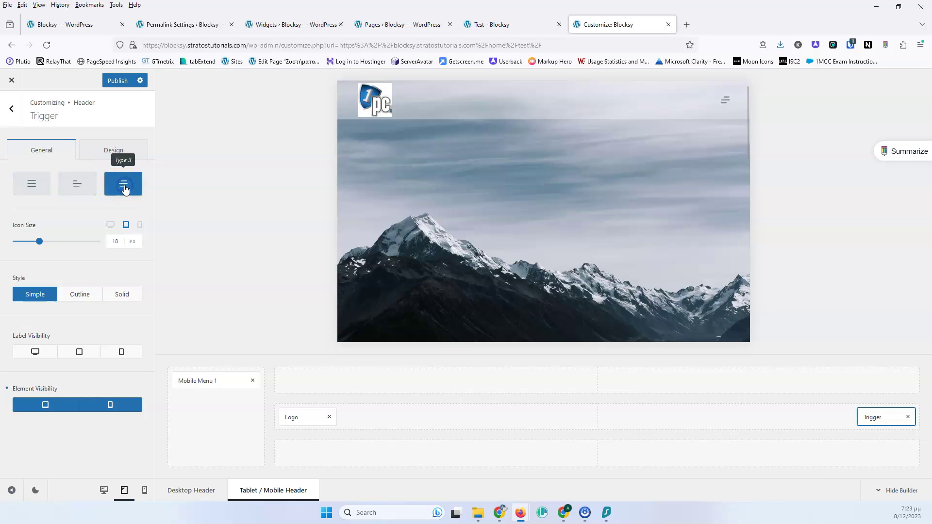
pyautogui.click(43, 186)
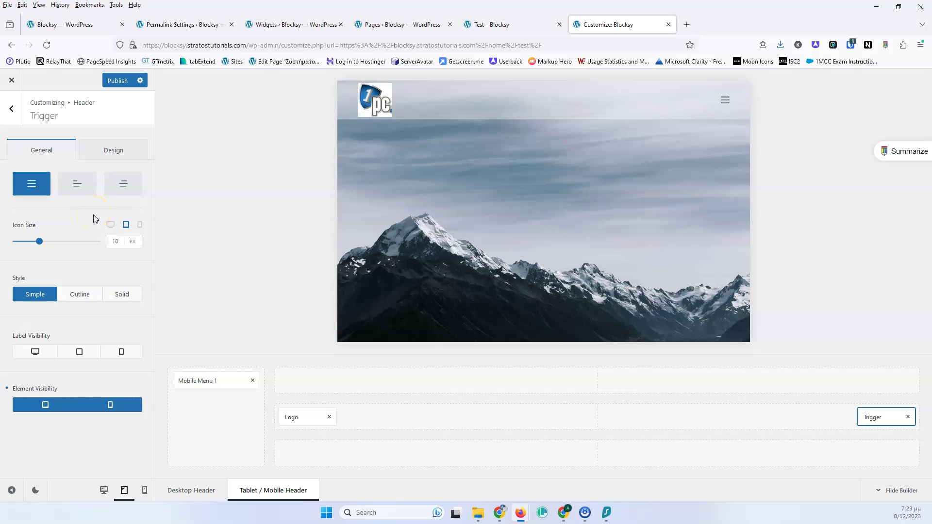
pyautogui.click(118, 241)
pyautogui.press('Up')
pyautogui.press('Up')
pyautogui.click(80, 294)
pyautogui.click(122, 295)
pyautogui.click(78, 301)
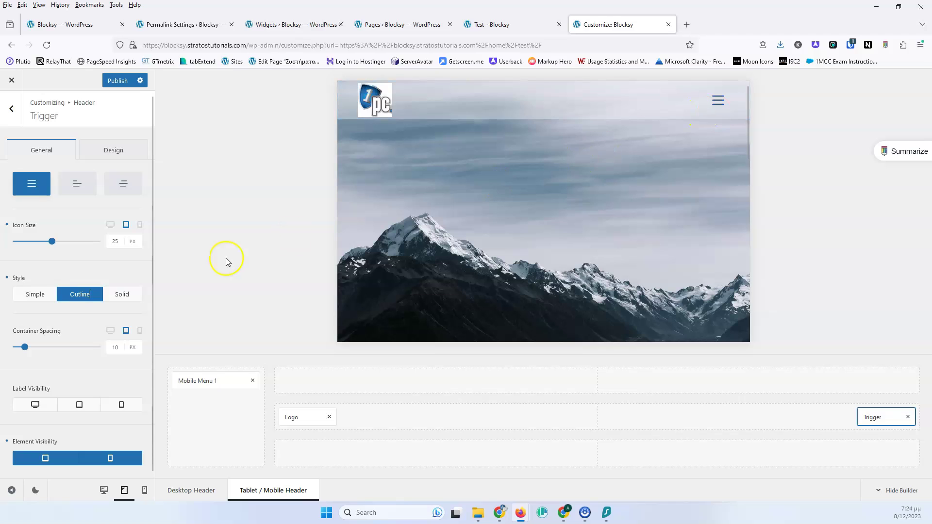
# Set the Trigger's default-state border colours, initial and hover, to red (#ff0000).
pyautogui.click(109, 147)
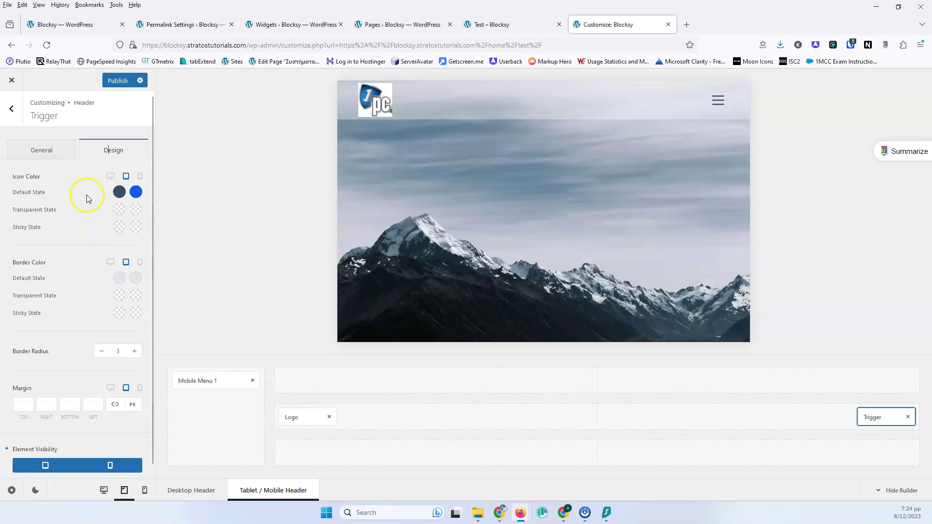
pyautogui.click(118, 278)
pyautogui.moveTo(116, 303); pyautogui.dragTo(146, 299)
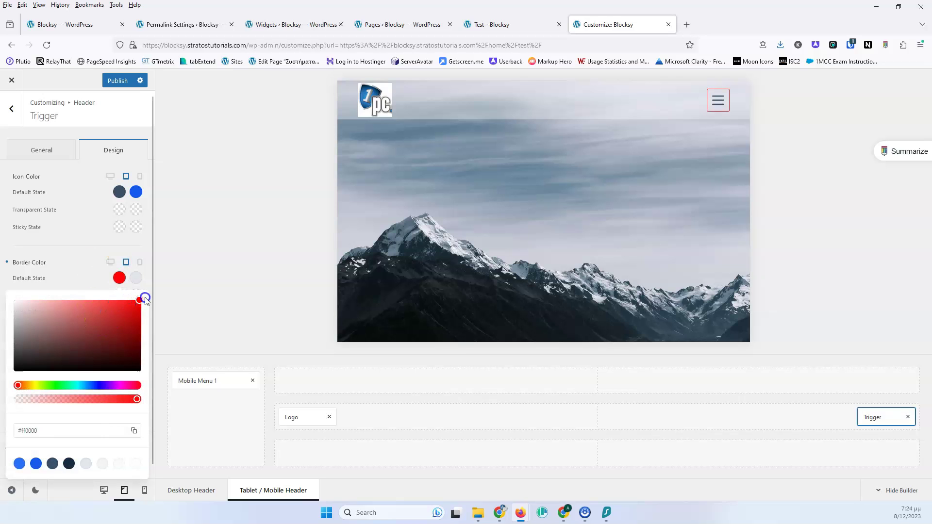
pyautogui.click(90, 259)
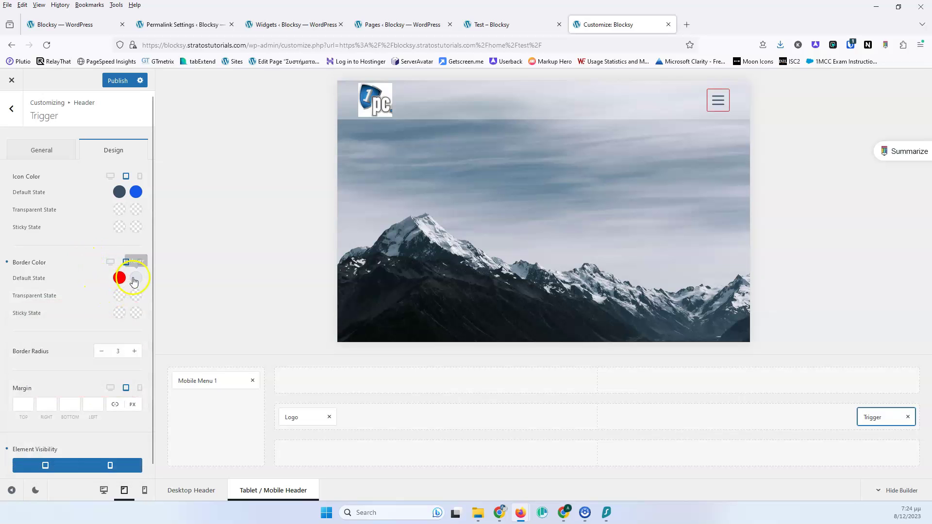
pyautogui.click(135, 277)
pyautogui.moveTo(112, 316); pyautogui.dragTo(141, 299)
pyautogui.click(94, 246)
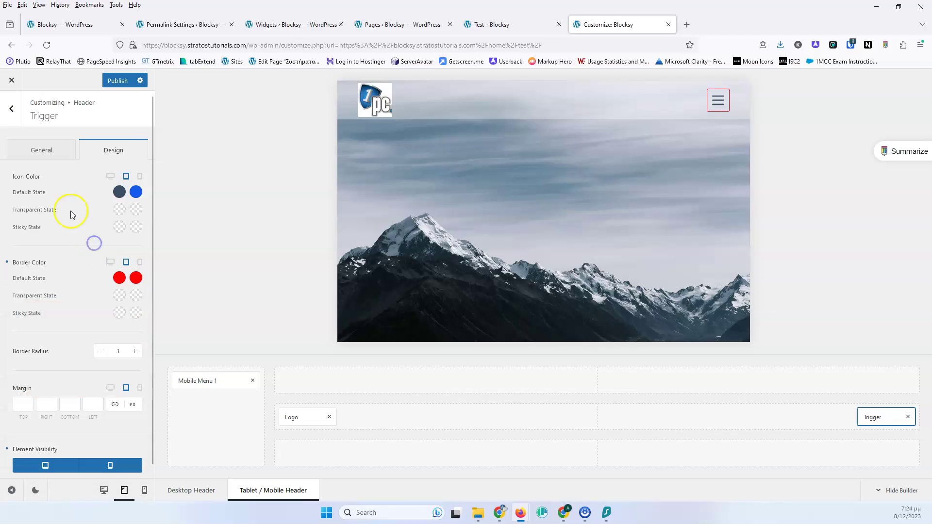
# Compare the Trigger's Outline and Solid styles, checking the border and background colour options that belong to each.
pyautogui.click(54, 150)
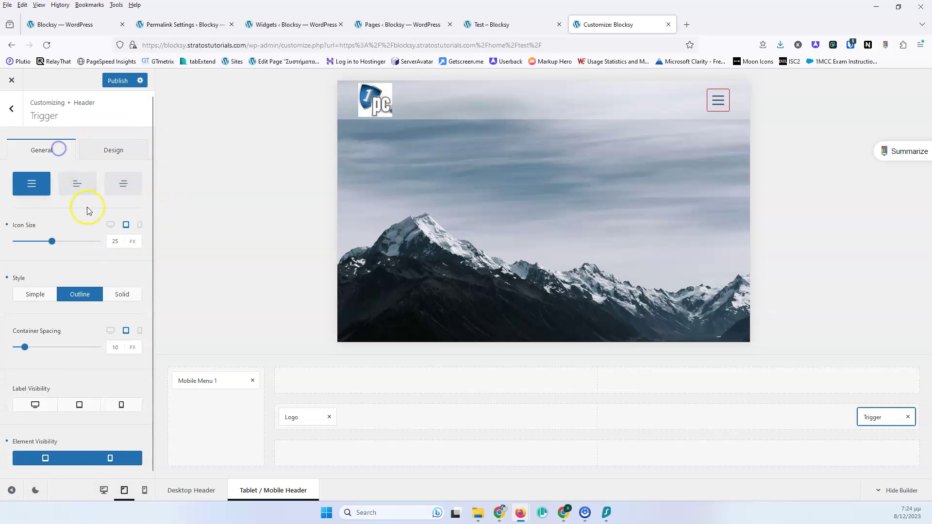
pyautogui.click(113, 296)
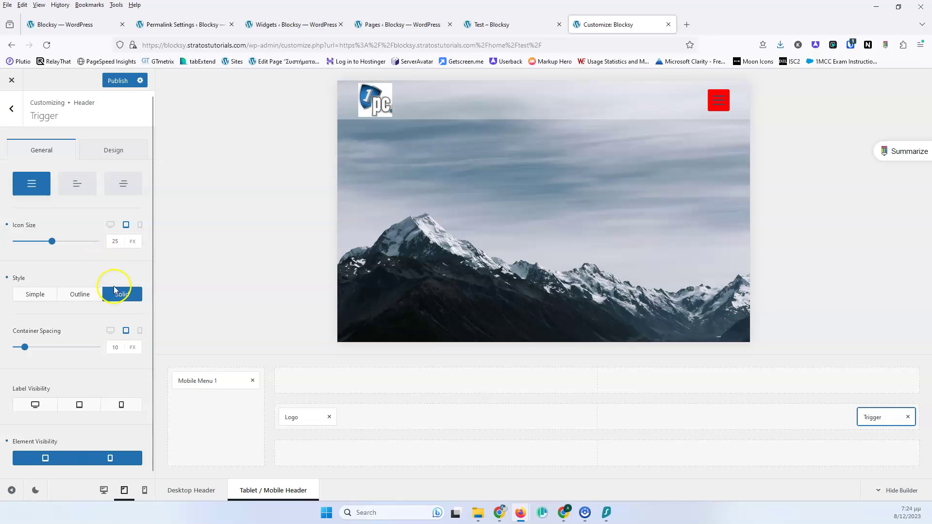
pyautogui.click(83, 293)
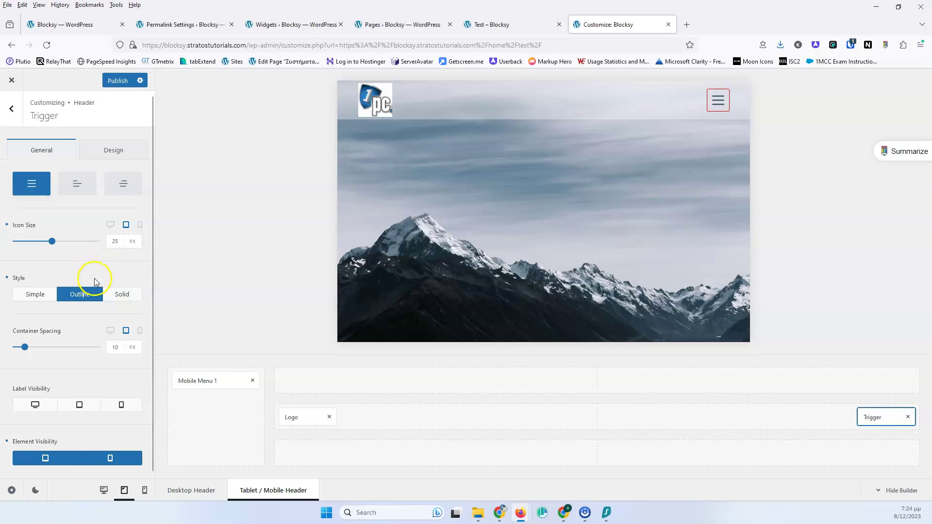
pyautogui.click(119, 297)
pyautogui.click(96, 150)
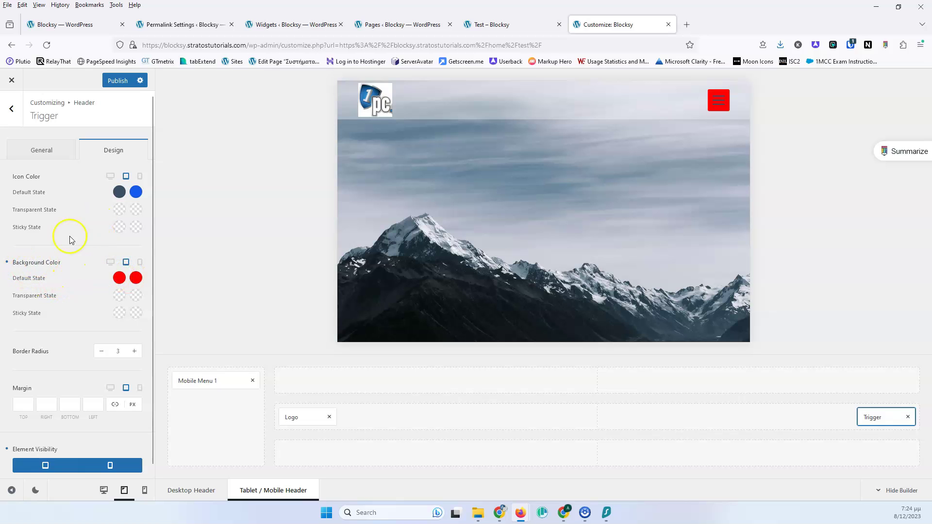
pyautogui.click(33, 146)
pyautogui.click(80, 294)
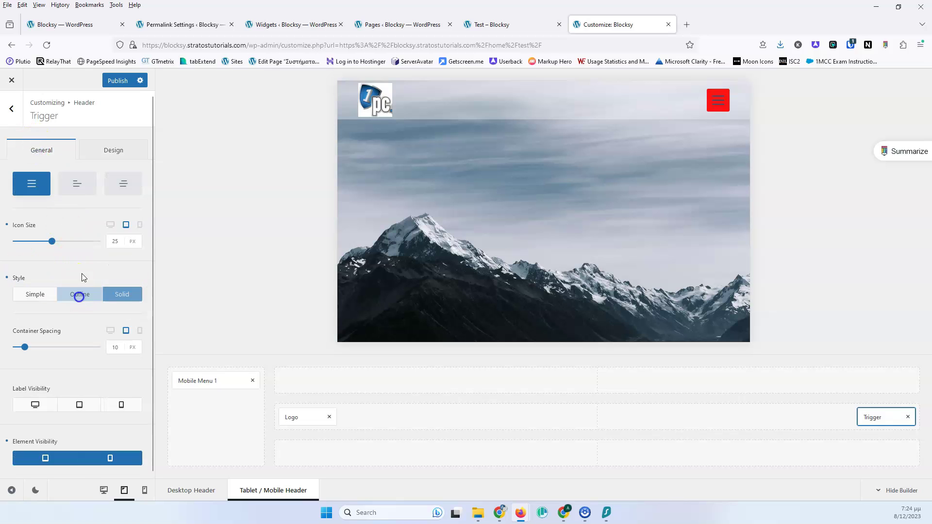
pyautogui.click(109, 148)
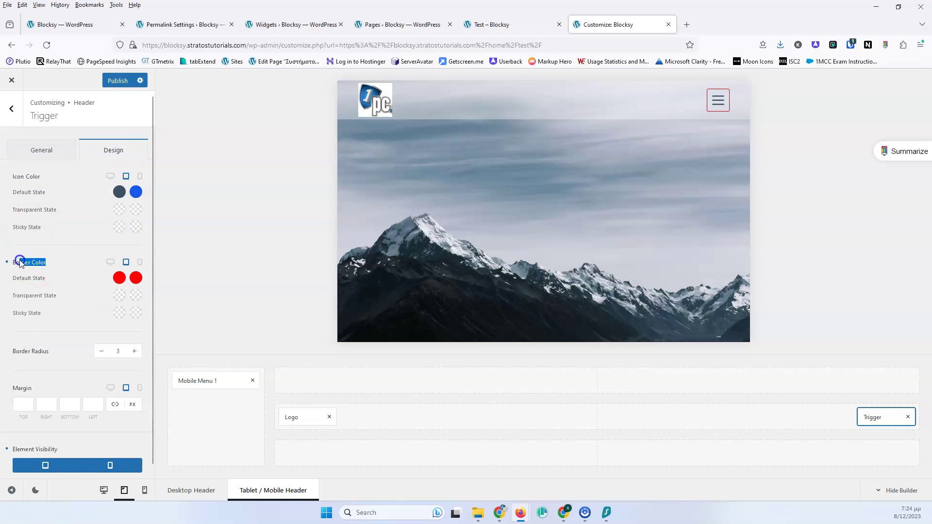
pyautogui.click(28, 155)
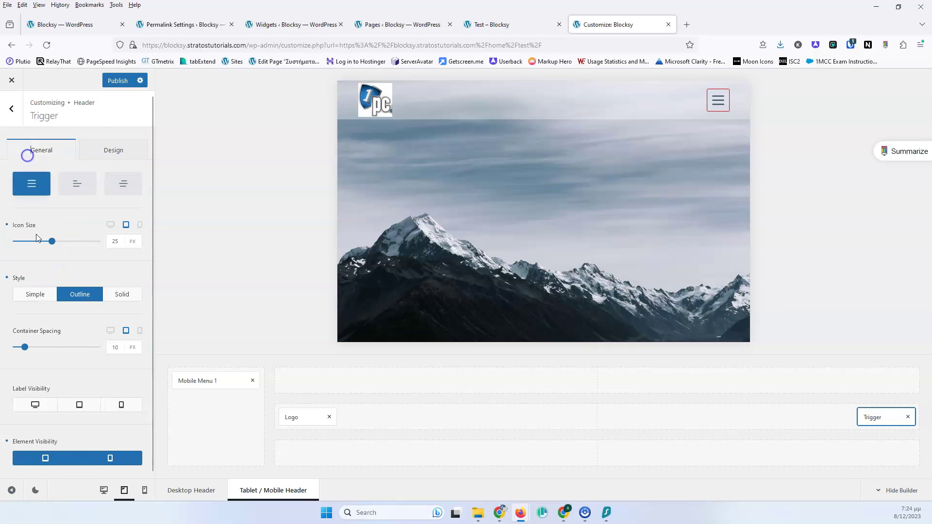
pyautogui.click(118, 295)
pyautogui.click(85, 293)
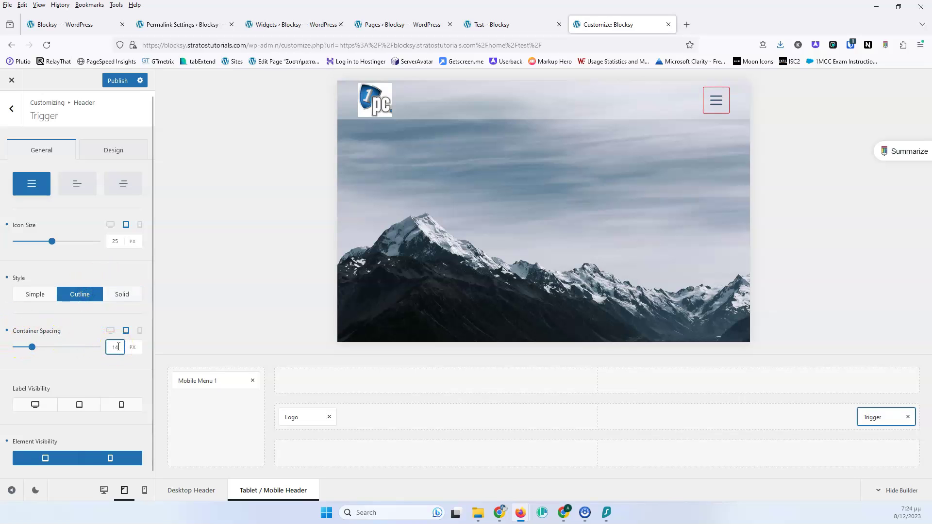
pyautogui.press('Up')
pyautogui.press('Up')
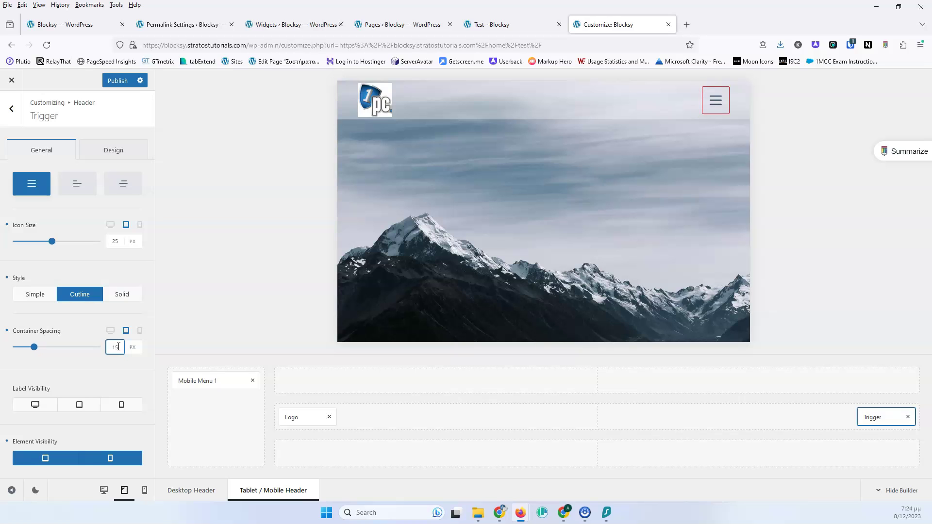
pyautogui.click(123, 294)
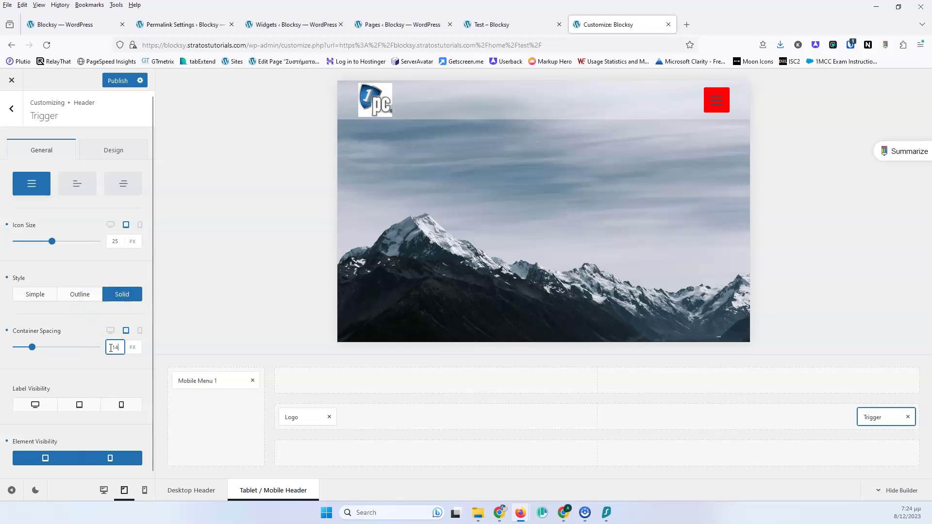
pyautogui.press('Down')
# Show the Trigger's label on tablet, try the Left and Right label positions, and choose Bottom.
pyautogui.click(79, 408)
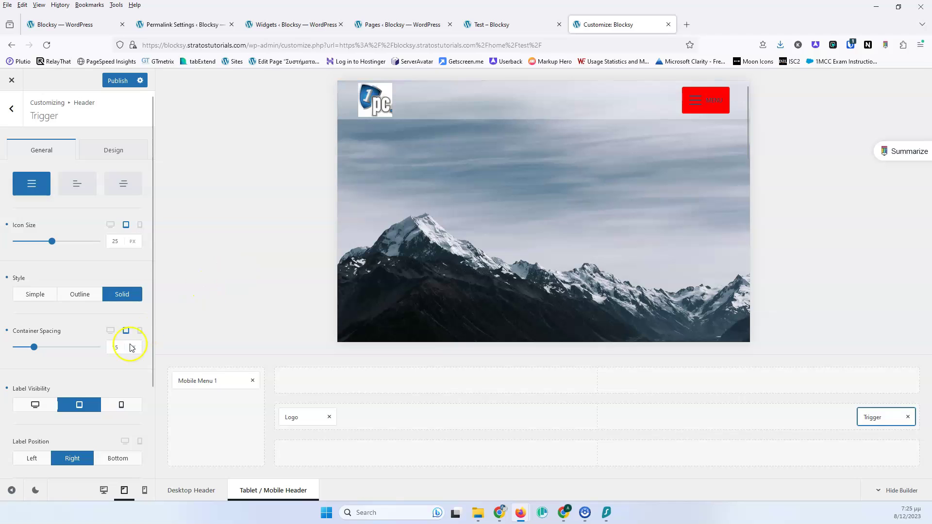
pyautogui.scroll(-2, 116, 343)
pyautogui.click(20, 356)
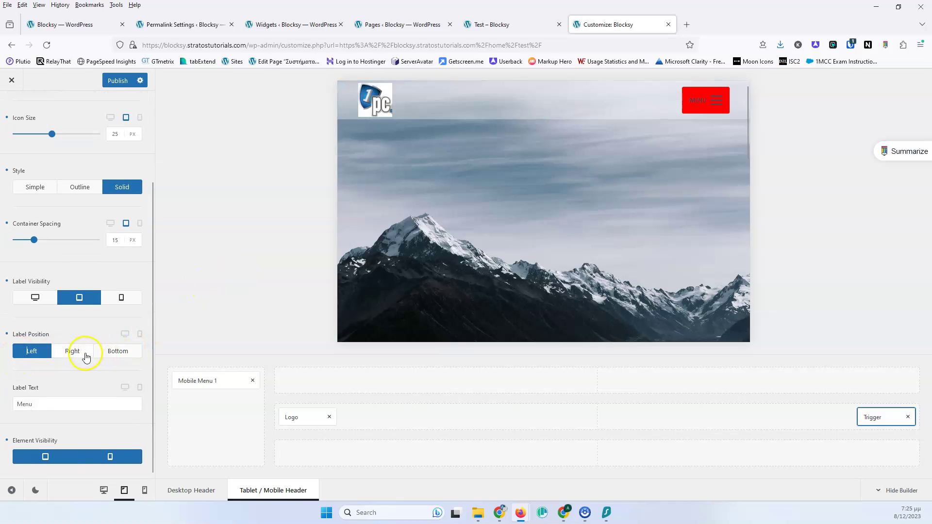
pyautogui.click(80, 352)
pyautogui.click(112, 351)
pyautogui.click(62, 403)
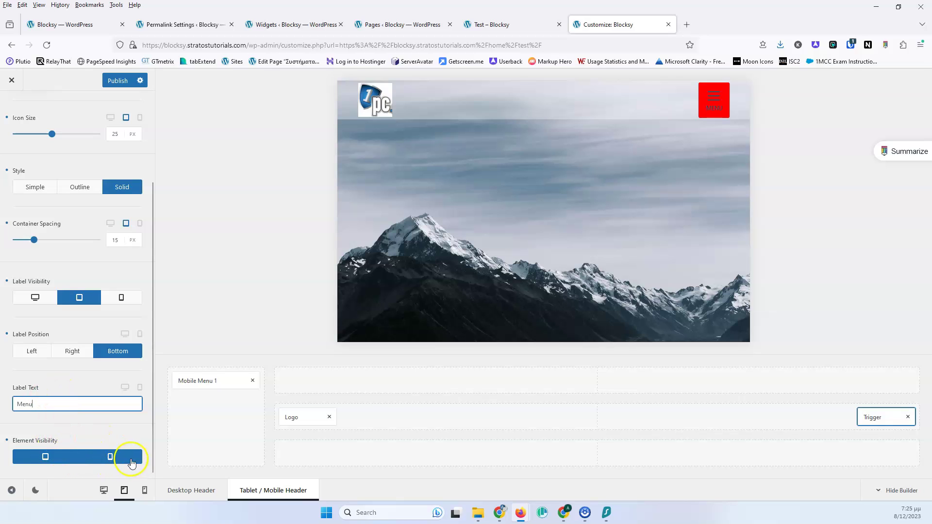
# Review the Trigger's label, icon and background colour options and set the default-state label font colour to white.
pyautogui.scroll(3, 87, 419)
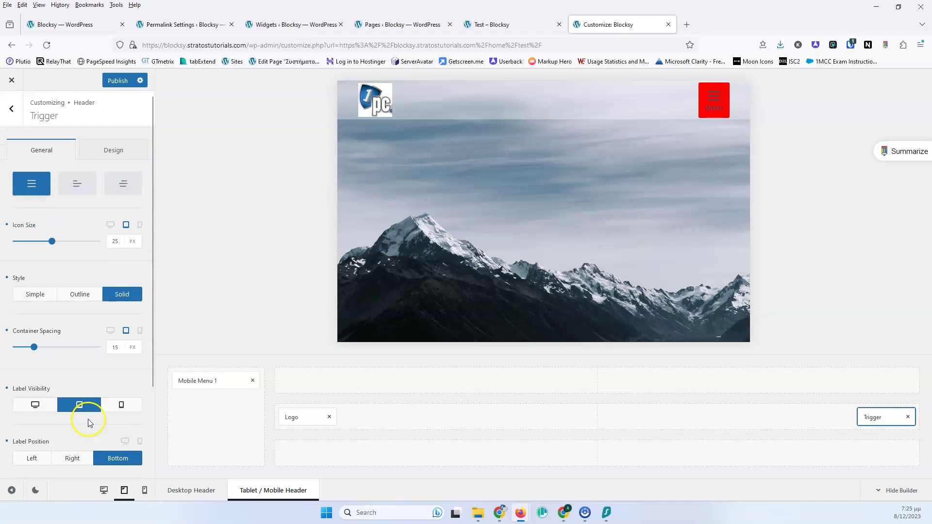
pyautogui.click(125, 149)
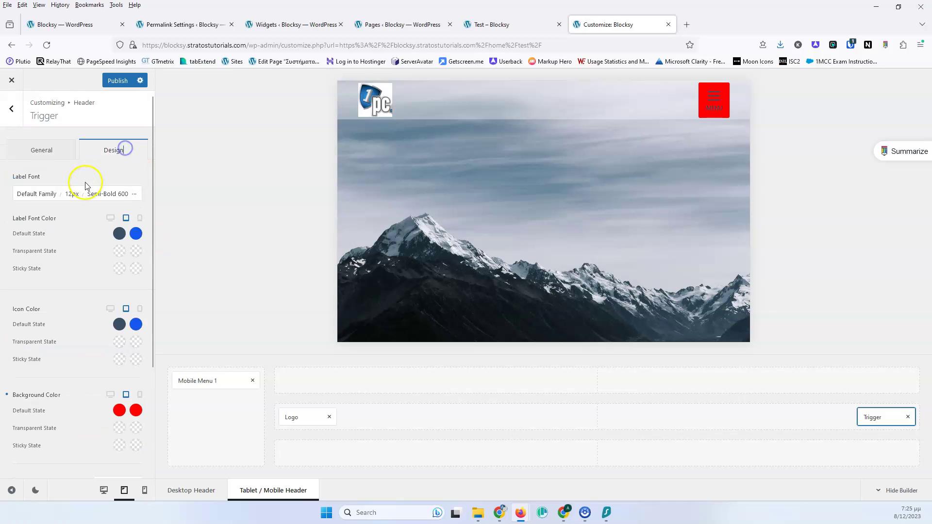
pyautogui.click(120, 237)
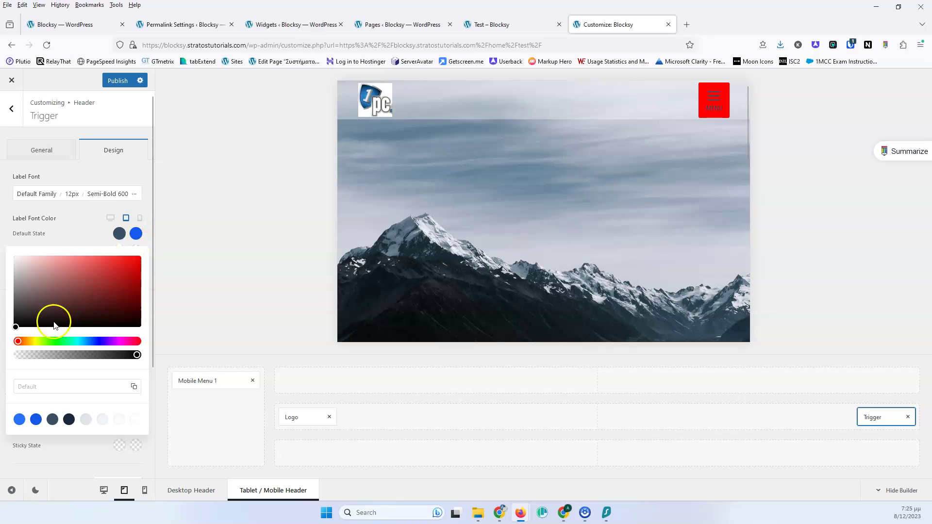
pyautogui.click(83, 238)
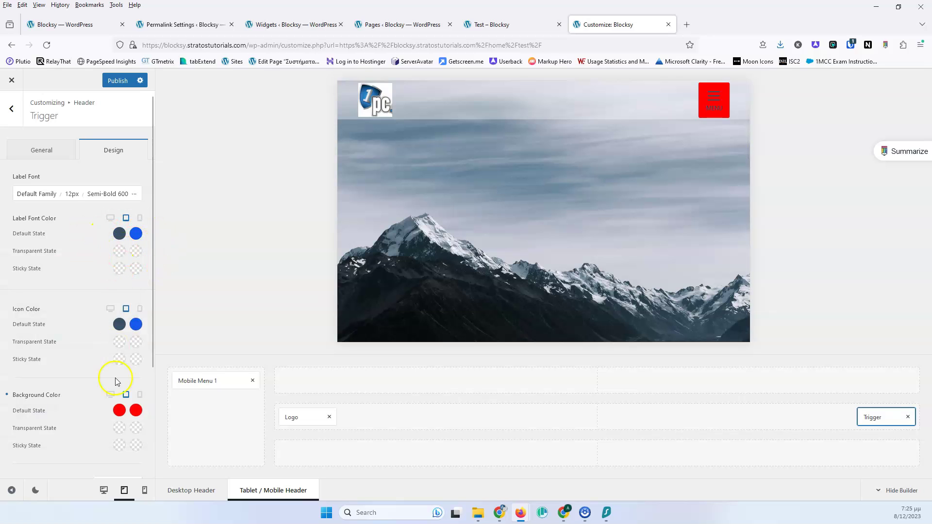
pyautogui.scroll(-2, 89, 331)
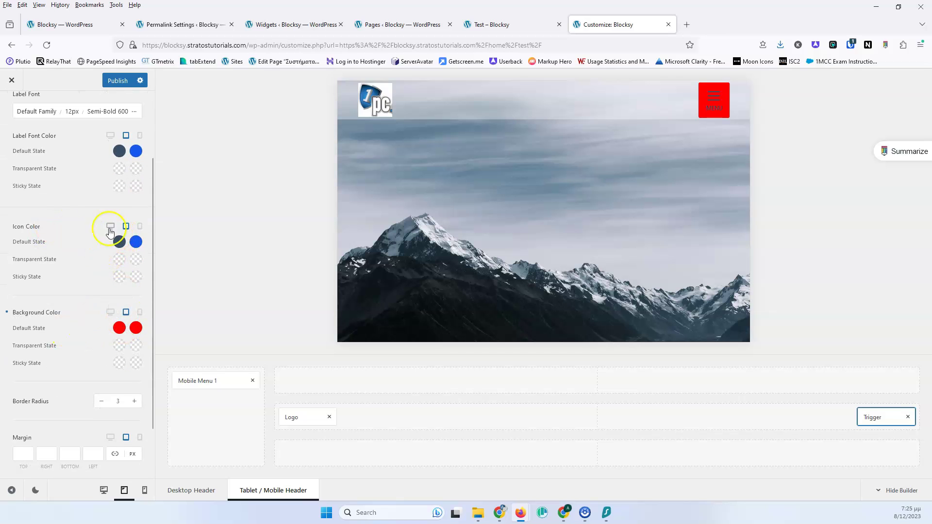
pyautogui.scroll(2, 111, 160)
pyautogui.scroll(-3, 86, 247)
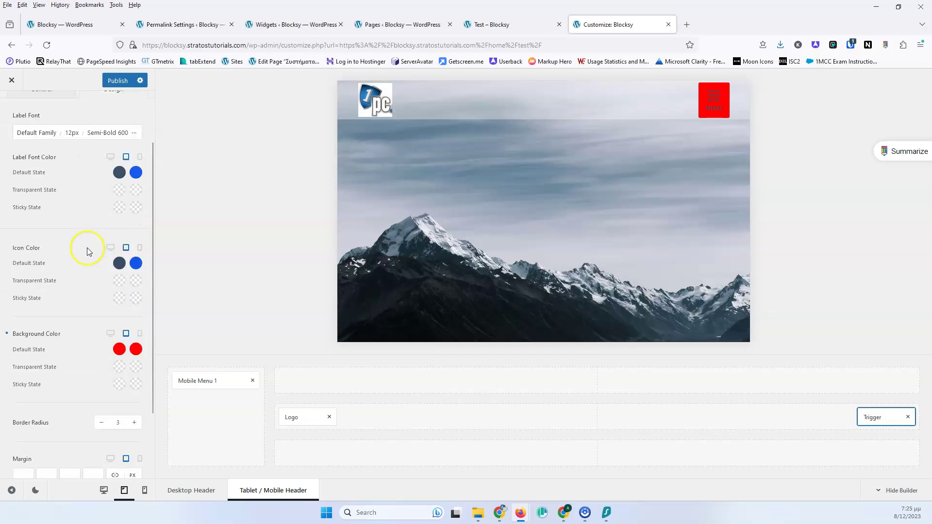
pyautogui.scroll(2, 83, 156)
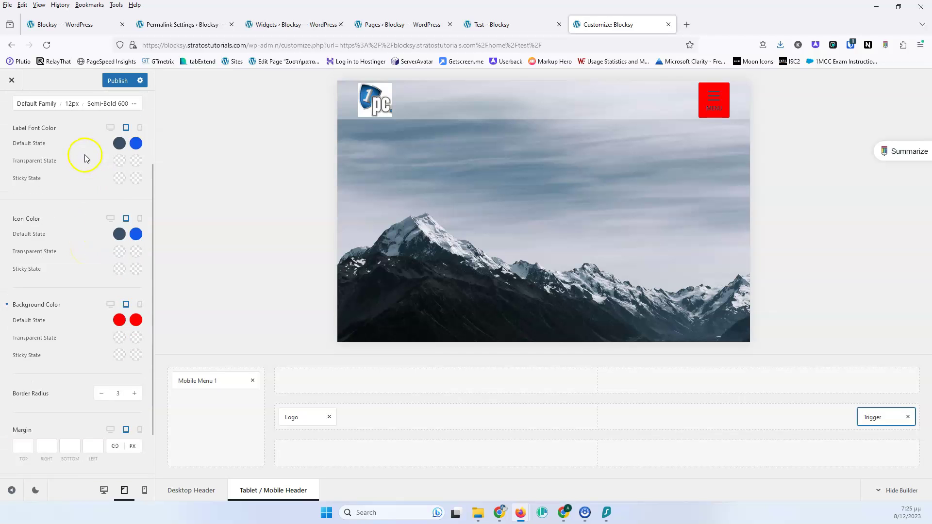
pyautogui.click(119, 175)
pyautogui.moveTo(77, 246); pyautogui.dragTo(17, 196)
pyautogui.click(82, 177)
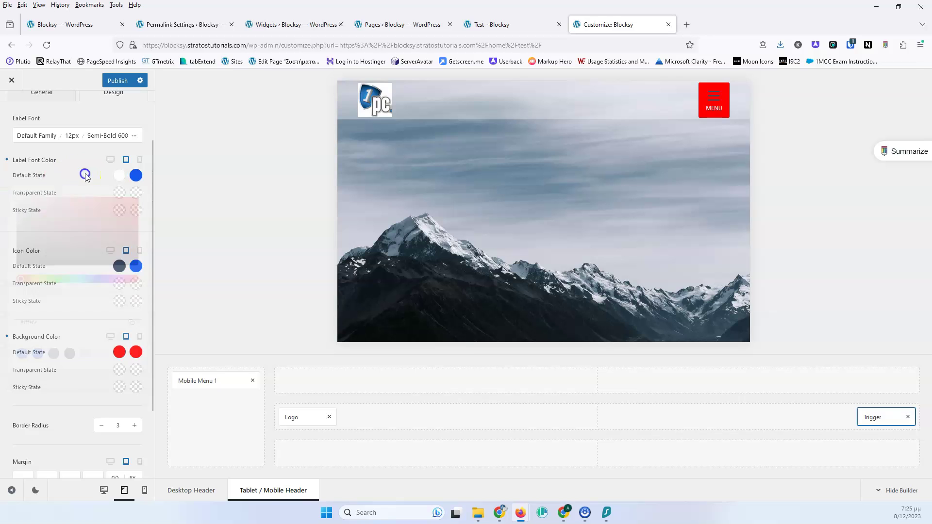
# Set the Trigger's border radius to 20 and return to its General settings.
pyautogui.scroll(-2, 71, 263)
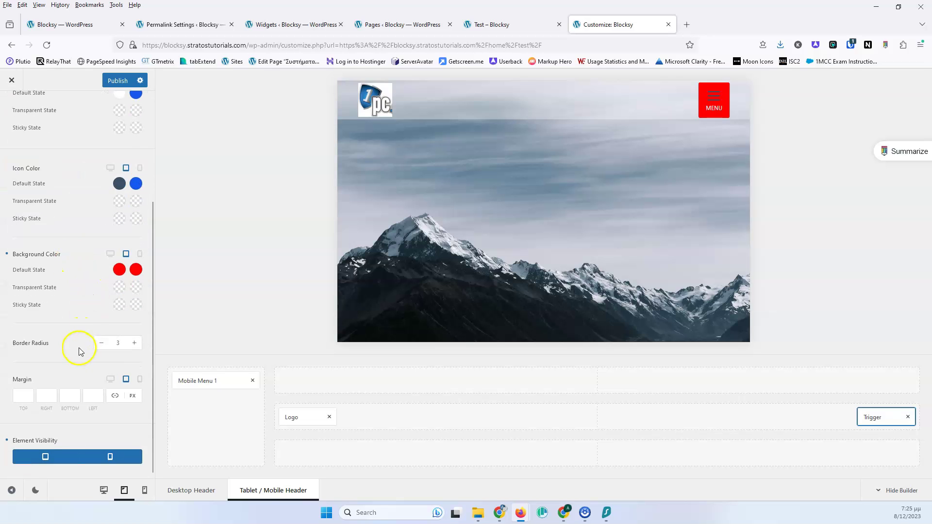
pyautogui.click(133, 343)
pyautogui.click(132, 343)
pyautogui.click(133, 343)
pyautogui.click(100, 343)
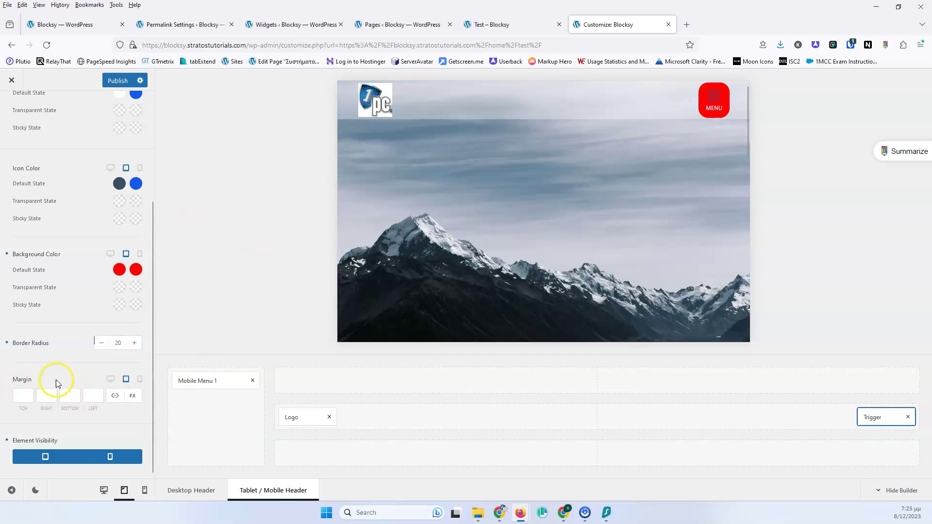
pyautogui.scroll(5, 57, 385)
pyautogui.click(48, 141)
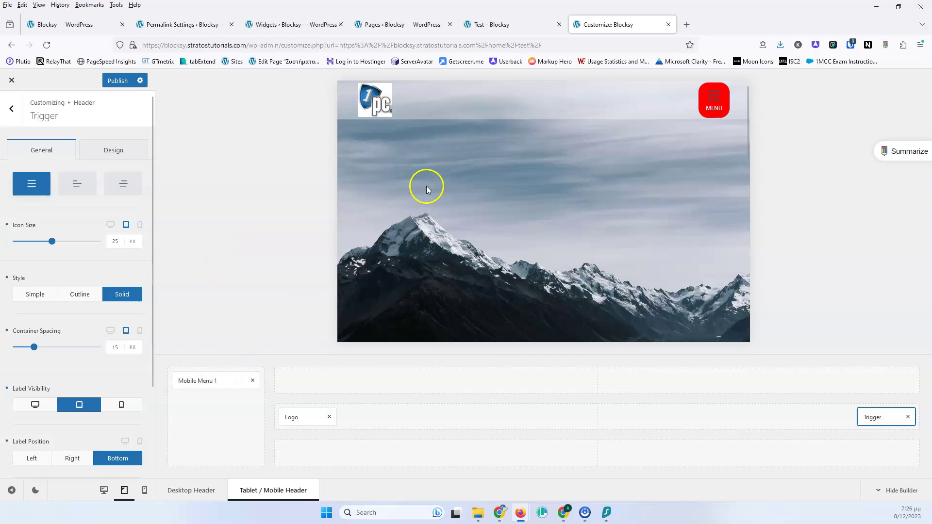
# Open the off-canvas menu preview and its settings, try the Modal and Left Side reveals, and keep Side Panel from the Right Side.
pyautogui.click(713, 100)
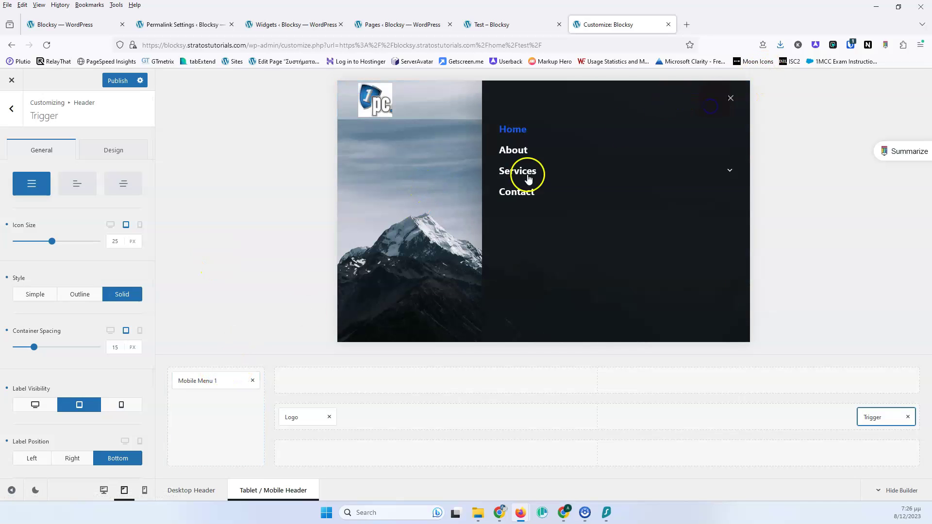
pyautogui.moveTo(183, 359)
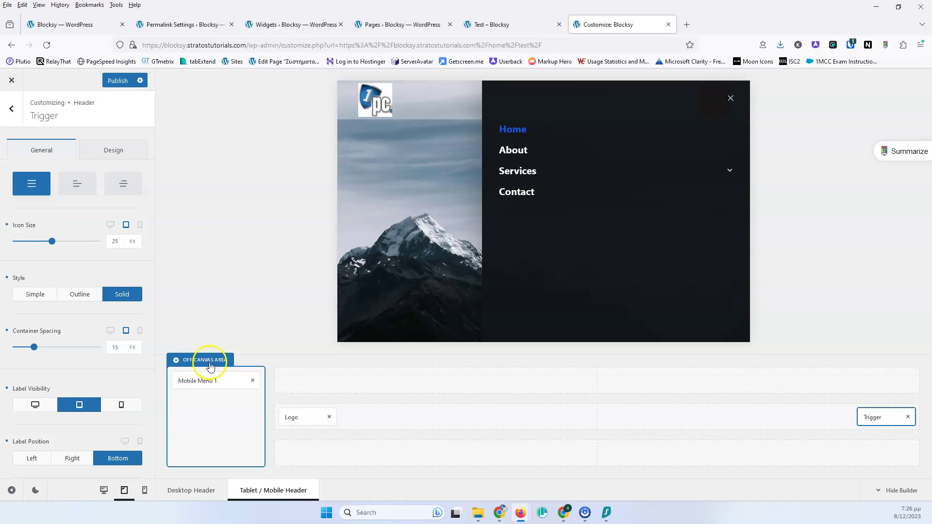
pyautogui.click(176, 361)
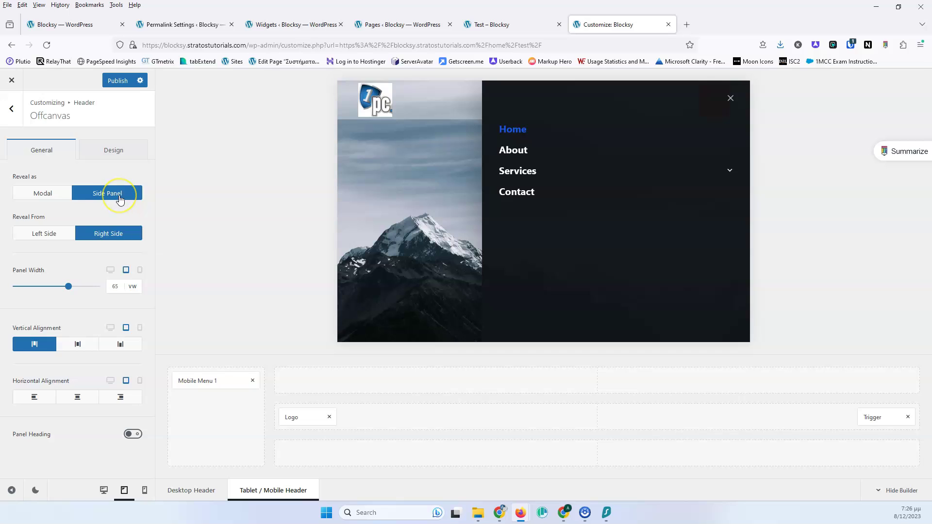
pyautogui.click(43, 193)
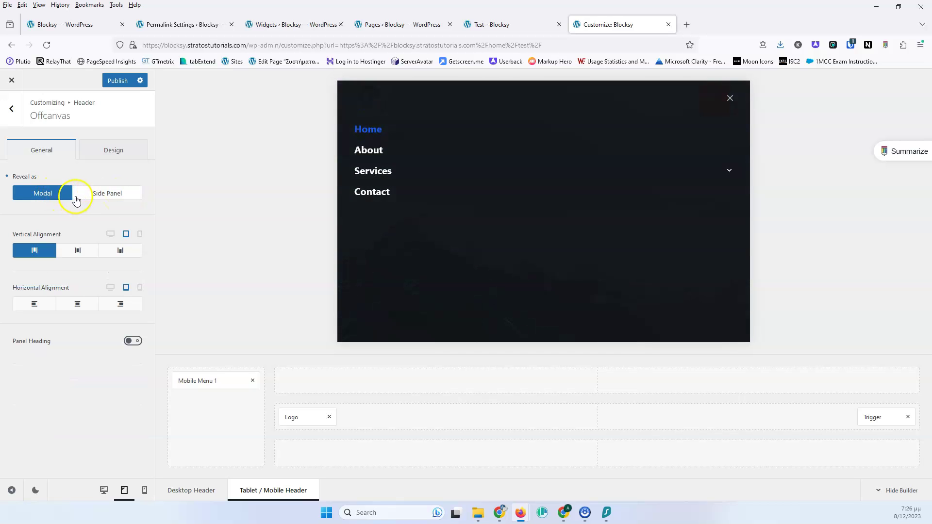
pyautogui.click(80, 194)
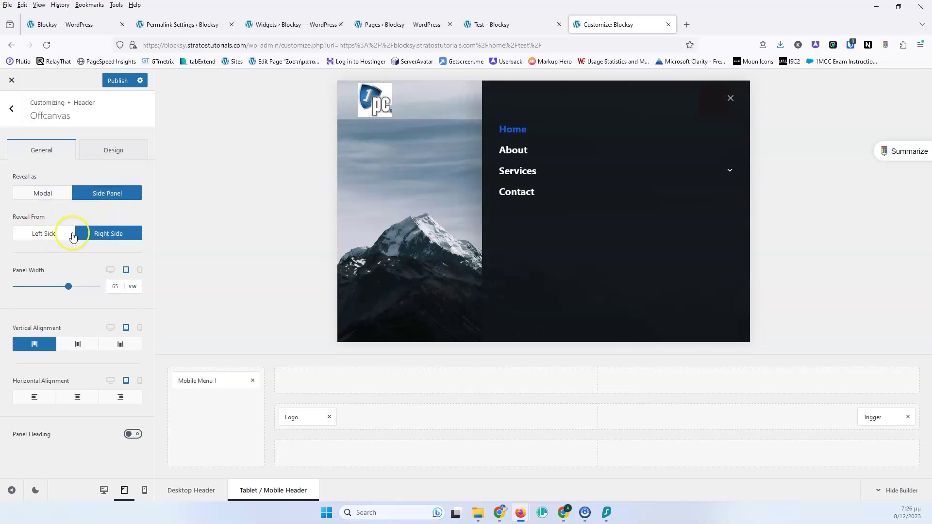
pyautogui.click(67, 235)
pyautogui.click(118, 234)
pyautogui.click(106, 222)
# Try narrower off-canvas panel widths for tablet and set the width to 60 vw.
pyautogui.click(115, 286)
pyautogui.press('Down')
pyautogui.press('Down')
pyautogui.press('Down')
pyautogui.press('Down')
pyautogui.press('Down')
pyautogui.press('Down')
pyautogui.press('Down')
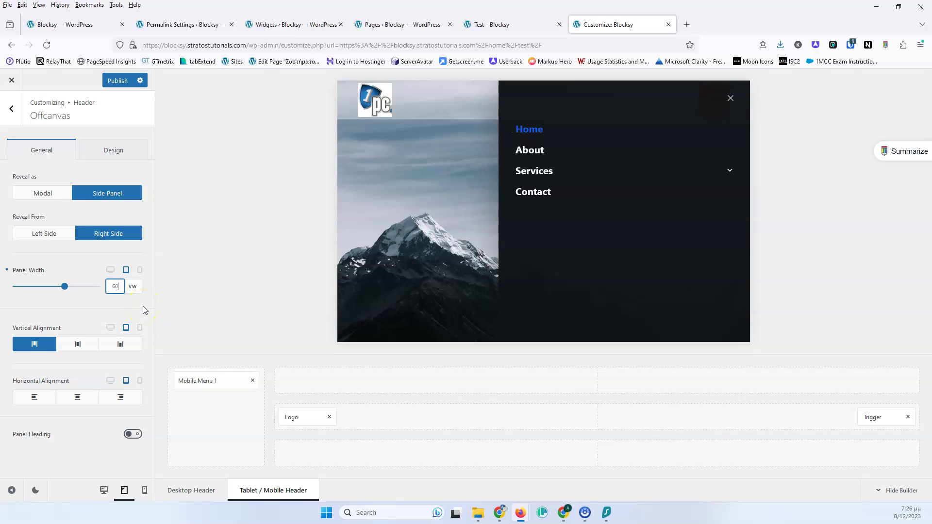
pyautogui.press('Down')
pyautogui.press('Down')
pyautogui.press('Down')
pyautogui.press('Down')
pyautogui.press('Down')
pyautogui.press('Down')
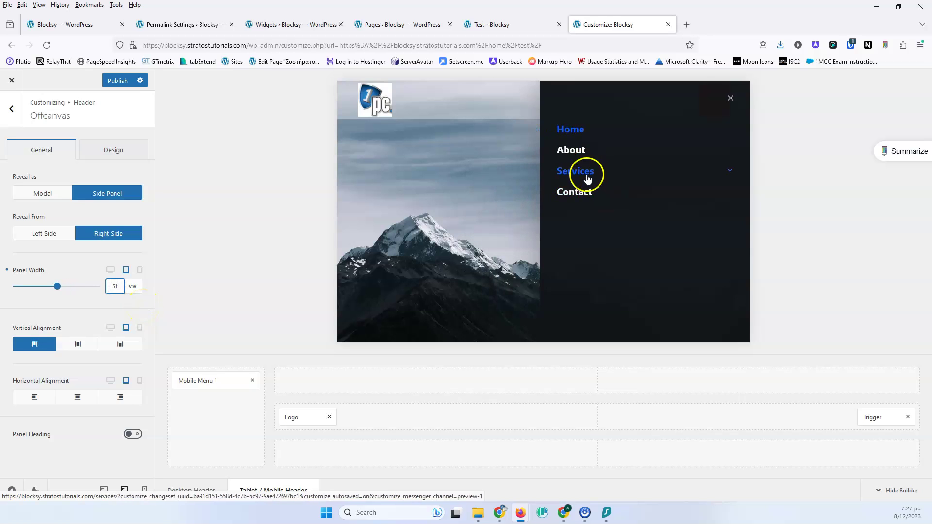
pyautogui.press('Up')
pyautogui.press('Up')
pyautogui.press('Up')
pyautogui.press('Up')
pyautogui.press('Up')
pyautogui.press('Up')
pyautogui.press('Up')
pyautogui.press('Up')
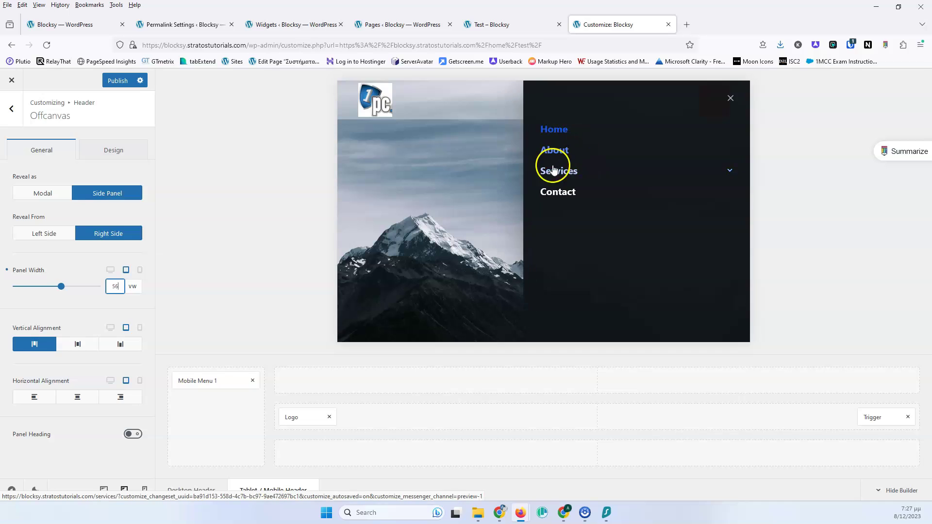
pyautogui.press('Up')
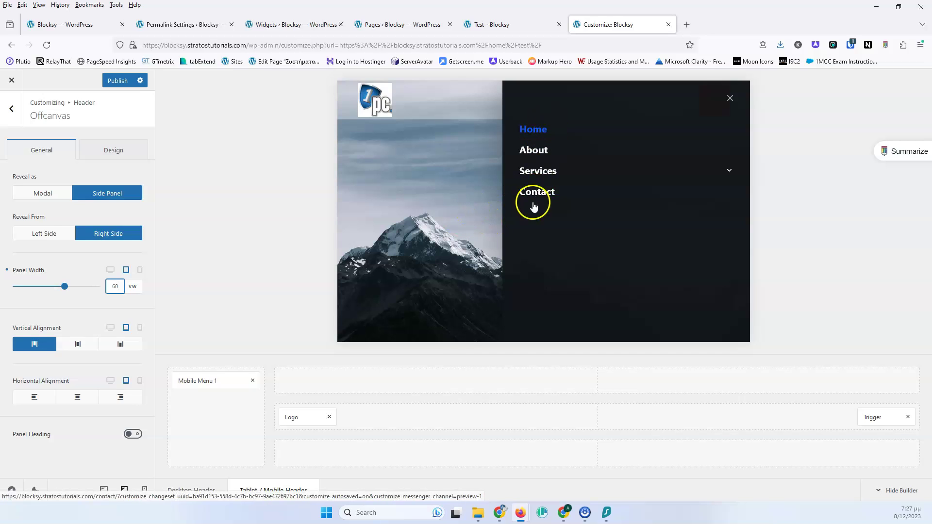
# Try the other vertical and horizontal alignments of the off-canvas menu on tablet, and choose top and left.
pyautogui.click(80, 349)
pyautogui.click(120, 347)
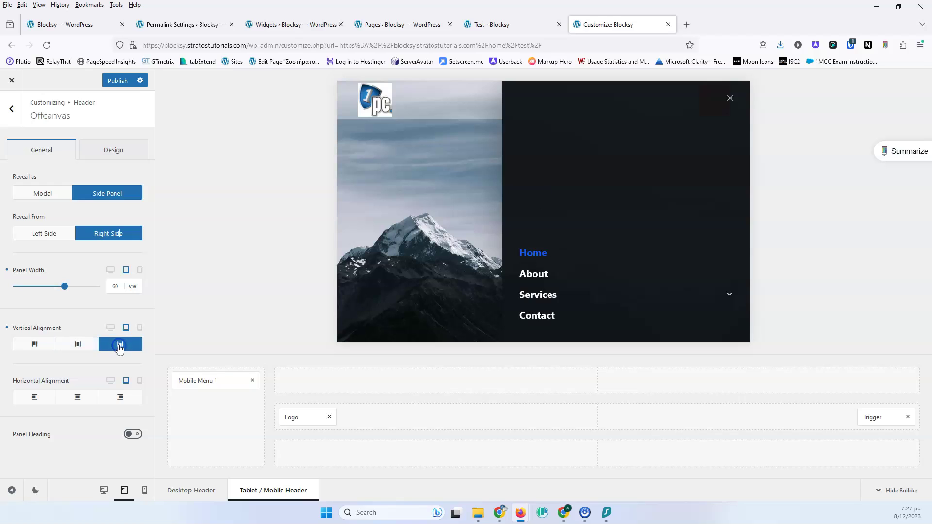
pyautogui.click(33, 349)
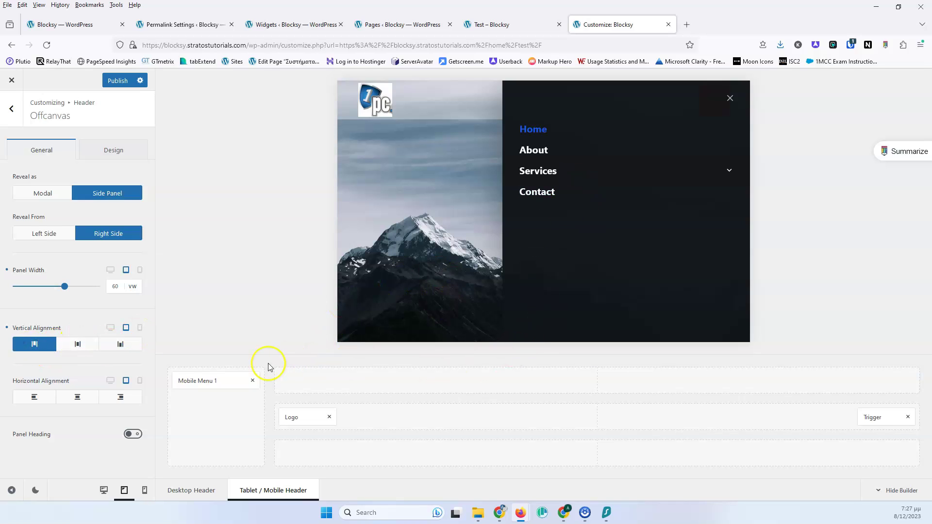
pyautogui.click(73, 399)
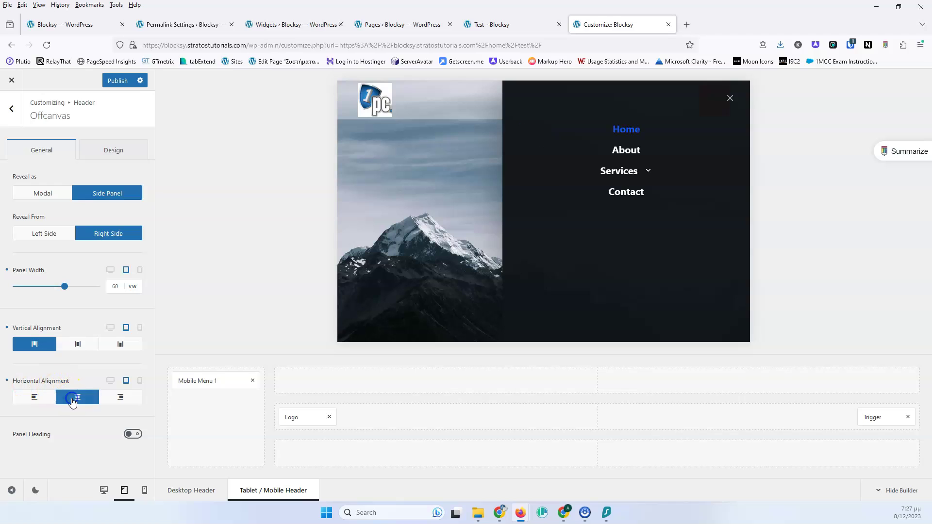
pyautogui.click(120, 399)
pyautogui.click(46, 401)
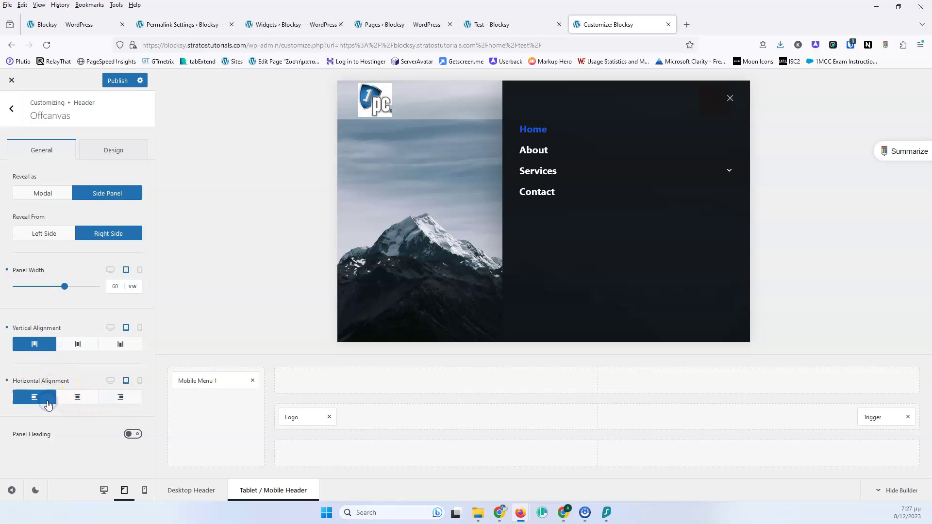
# Enable the off-canvas Panel Heading with the text "Menu", trying it off and on again.
pyautogui.click(133, 434)
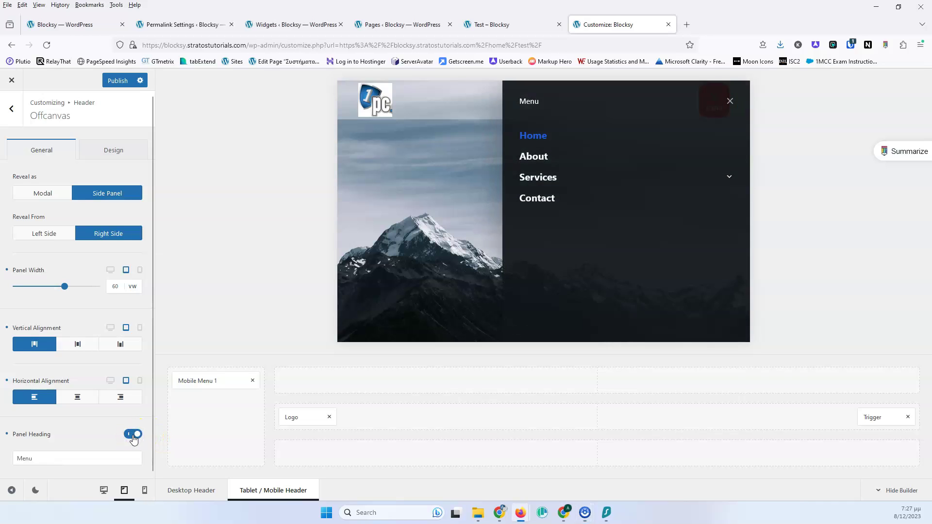
pyautogui.click(86, 453)
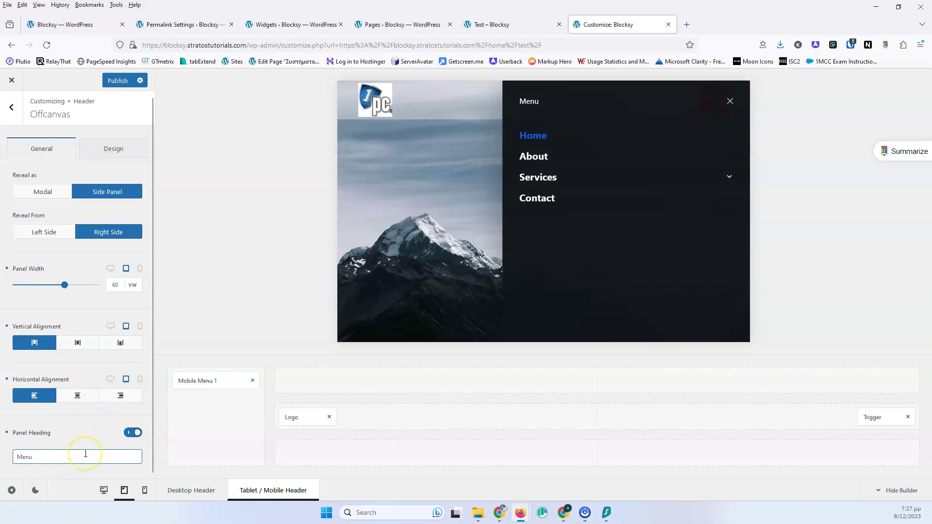
pyautogui.click(121, 423)
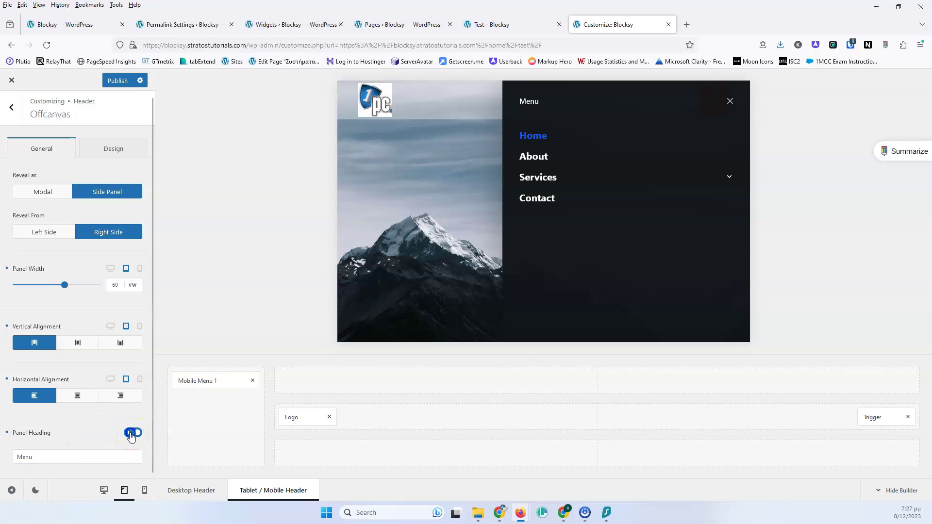
pyautogui.click(132, 434)
pyautogui.click(129, 434)
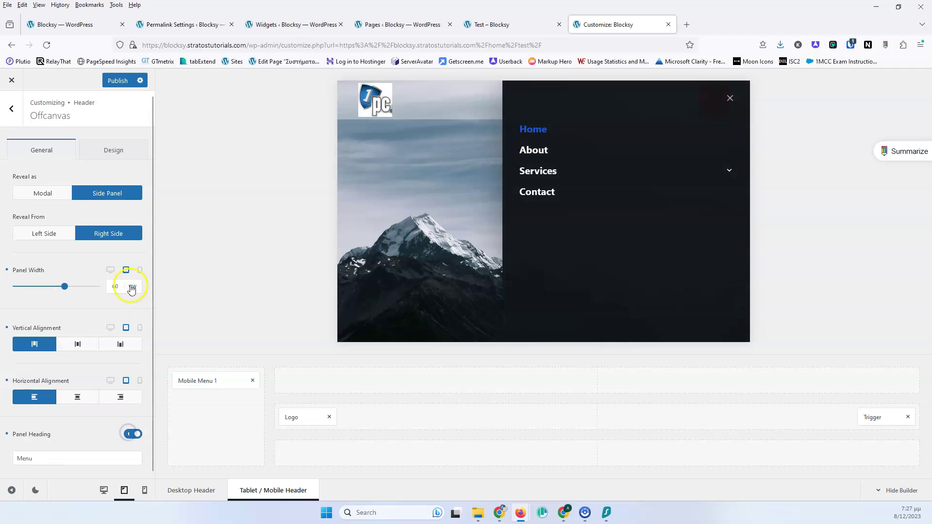
# Set the off-canvas panel background on tablet to the light theme palette colour 6.
pyautogui.click(108, 155)
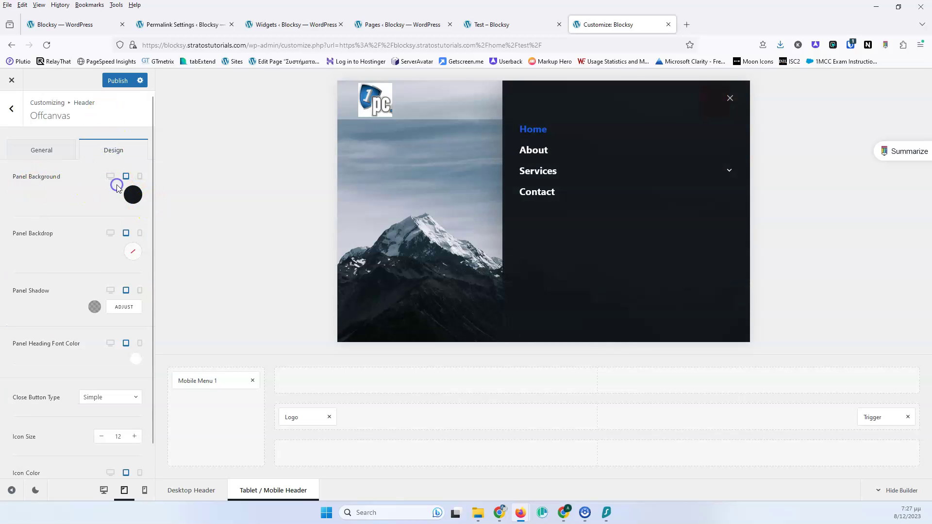
pyautogui.click(131, 194)
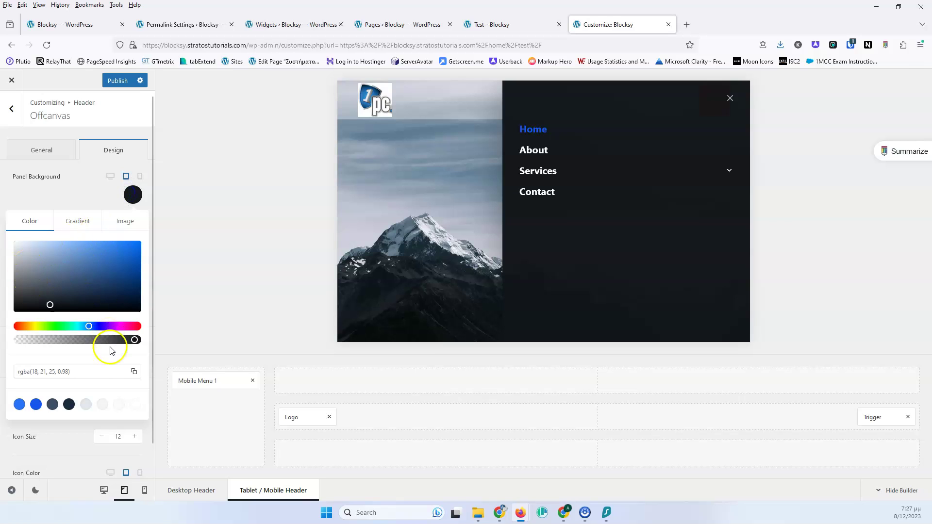
pyautogui.click(103, 404)
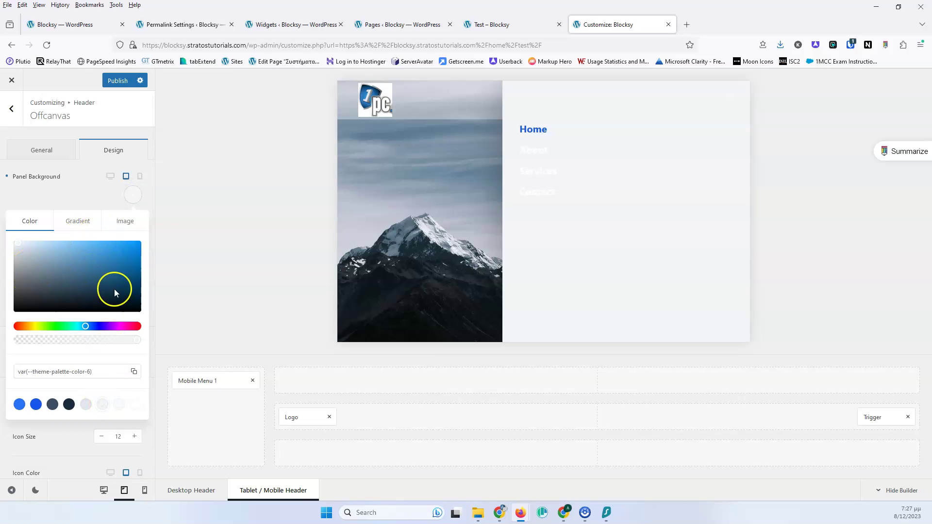
pyautogui.click(94, 191)
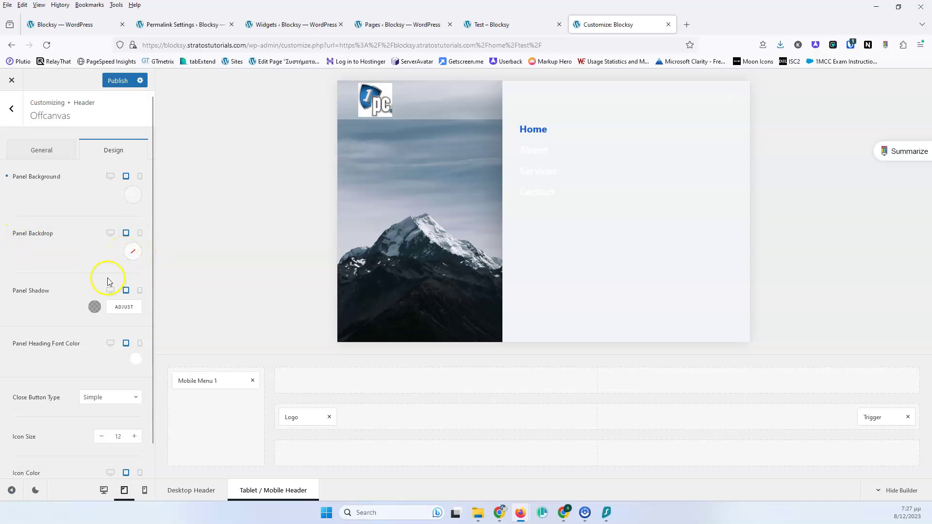
# Review the off-canvas Panel Shadow's colour, offset, blur and spread options.
pyautogui.click(95, 307)
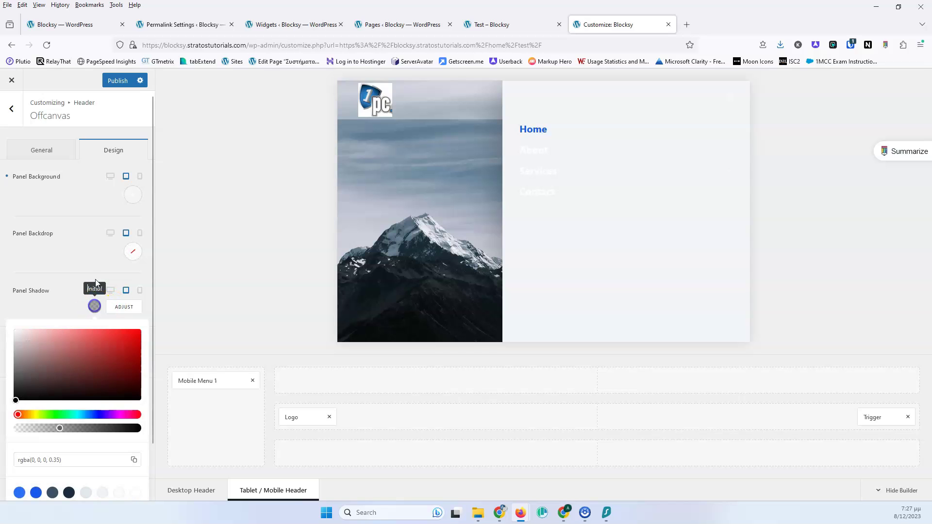
pyautogui.click(78, 302)
pyautogui.click(122, 306)
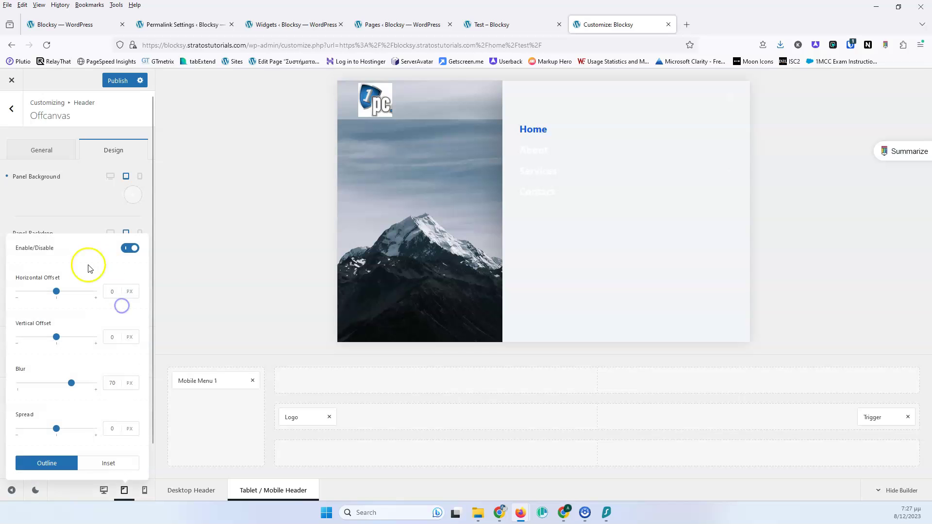
pyautogui.click(85, 215)
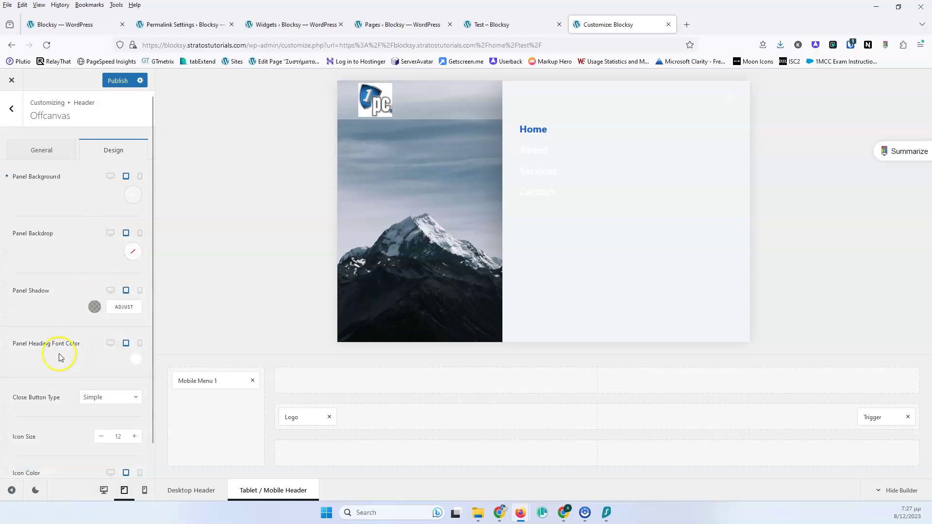
# Set the Panel Heading font colour on tablet to the dark theme palette colour 4.
pyautogui.click(136, 360)
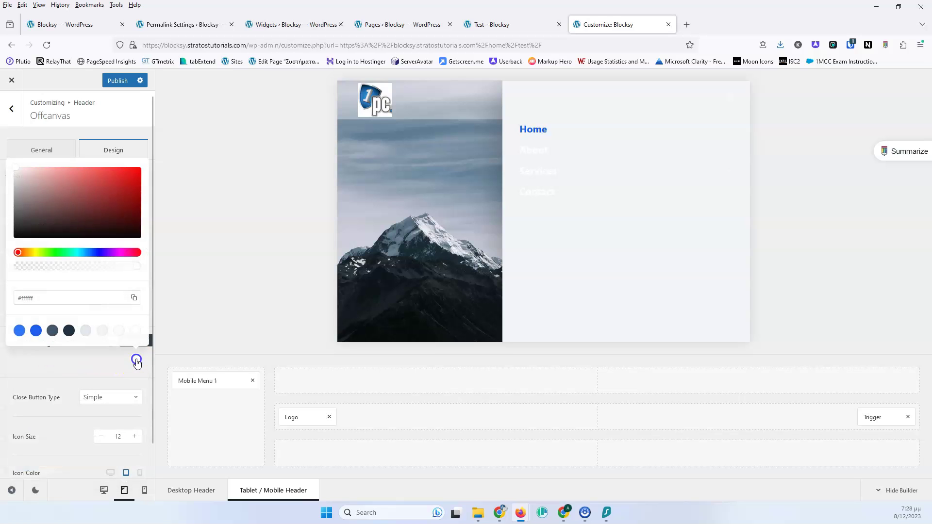
pyautogui.click(69, 331)
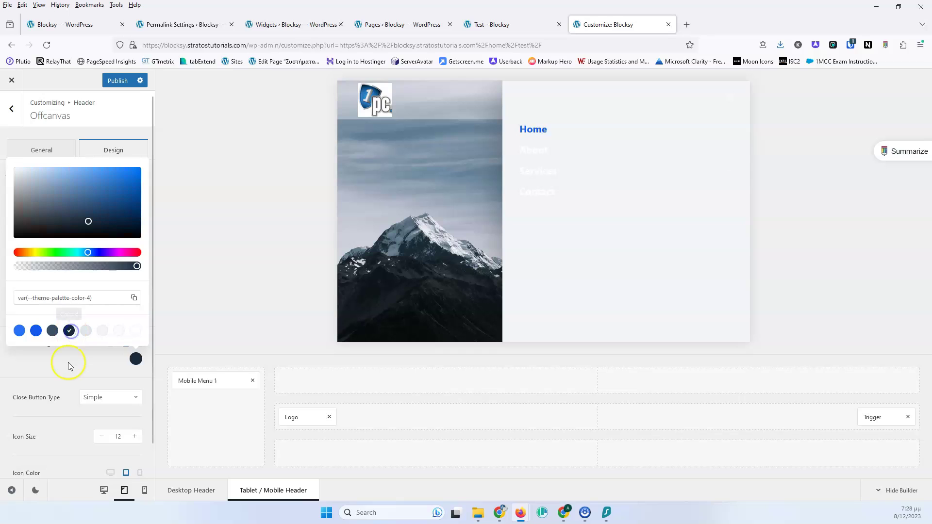
pyautogui.click(67, 373)
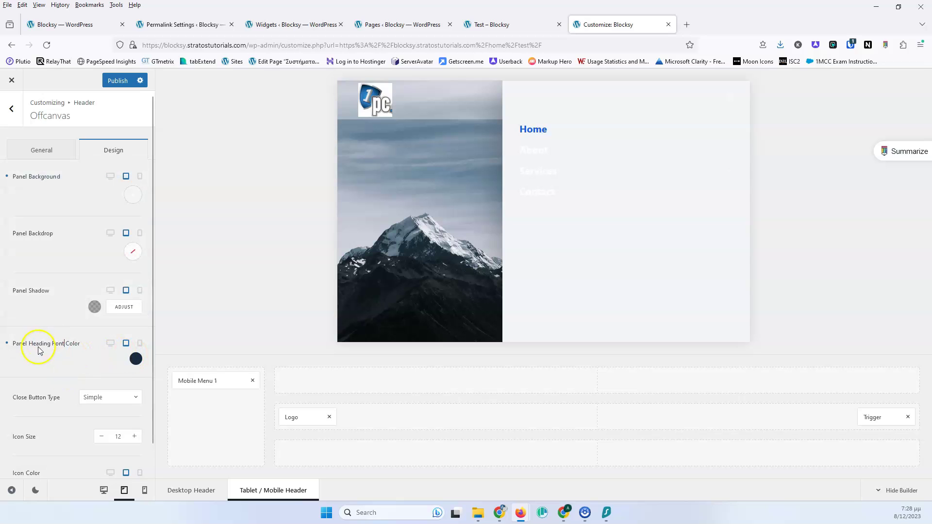
# Set the off-canvas close button's initial icon colour on tablet to the dark theme palette colour 4.
pyautogui.scroll(-1, 65, 348)
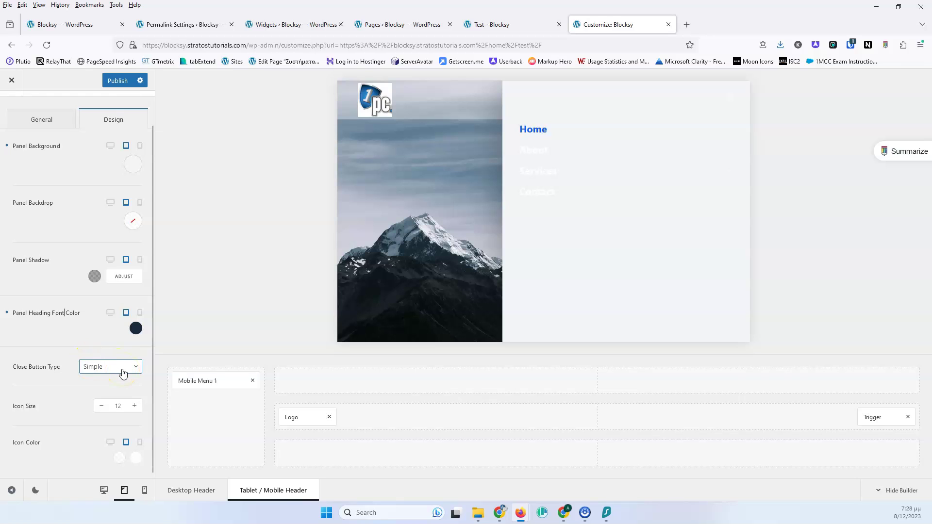
pyautogui.click(119, 458)
pyautogui.click(68, 433)
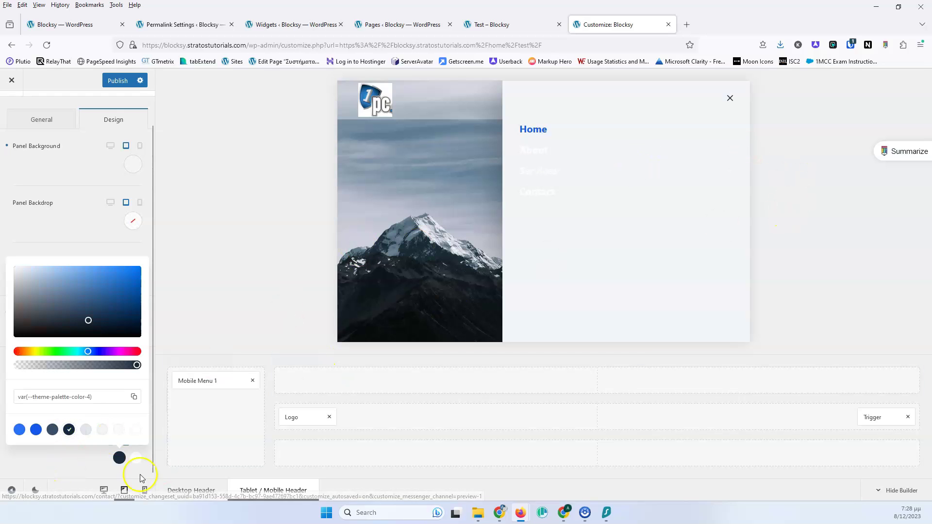
pyautogui.click(75, 456)
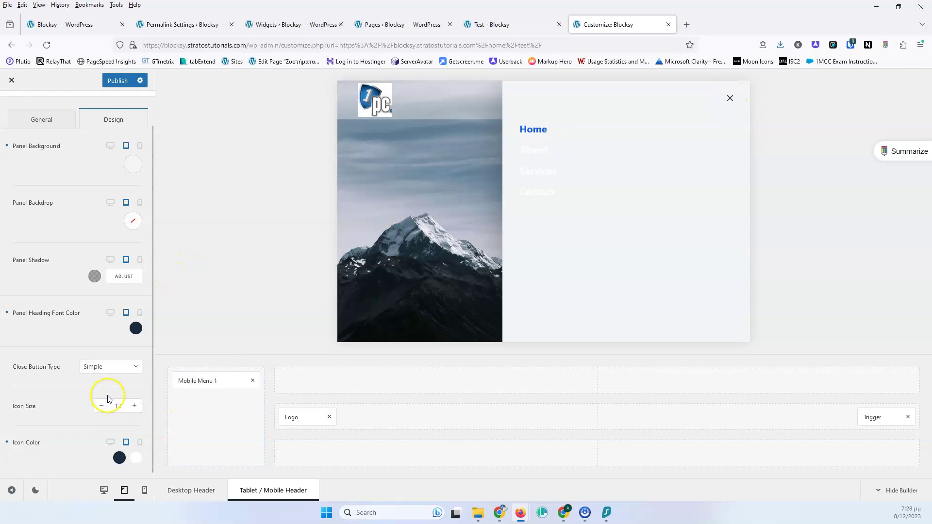
# Change the off-canvas Close Button Type to Border.
pyautogui.click(108, 368)
pyautogui.click(99, 405)
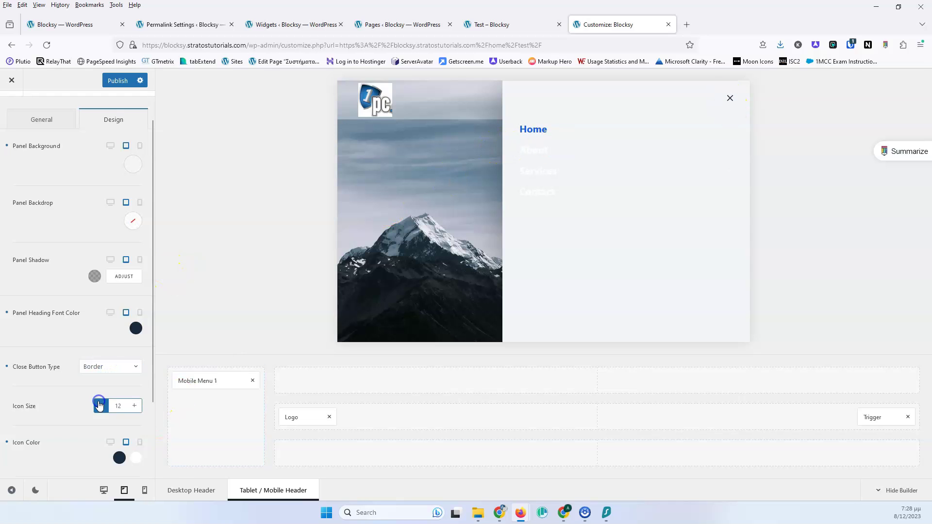
pyautogui.click(508, 145)
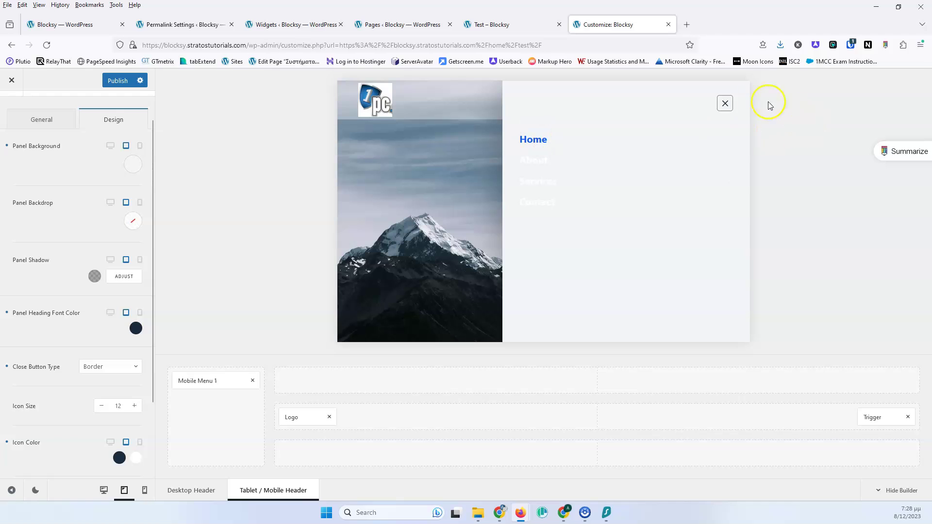
# Try the Background type for the off-canvas close button, and settle on the Simple type.
pyautogui.click(97, 370)
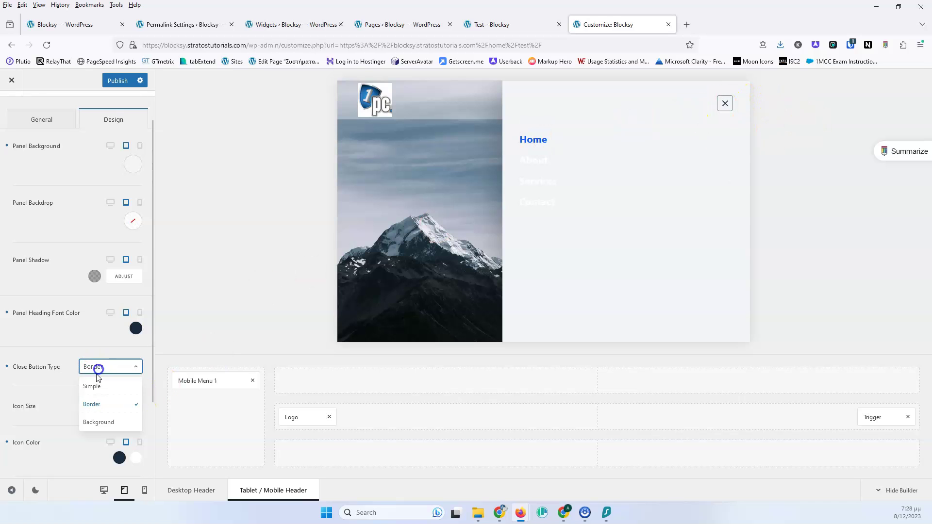
pyautogui.click(93, 422)
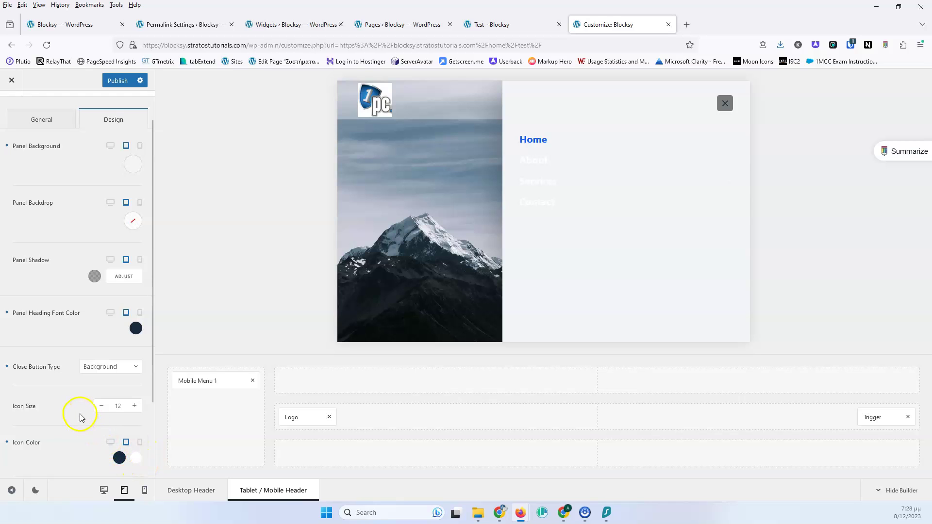
pyautogui.click(101, 405)
pyautogui.click(101, 405)
pyautogui.click(82, 373)
pyautogui.click(84, 384)
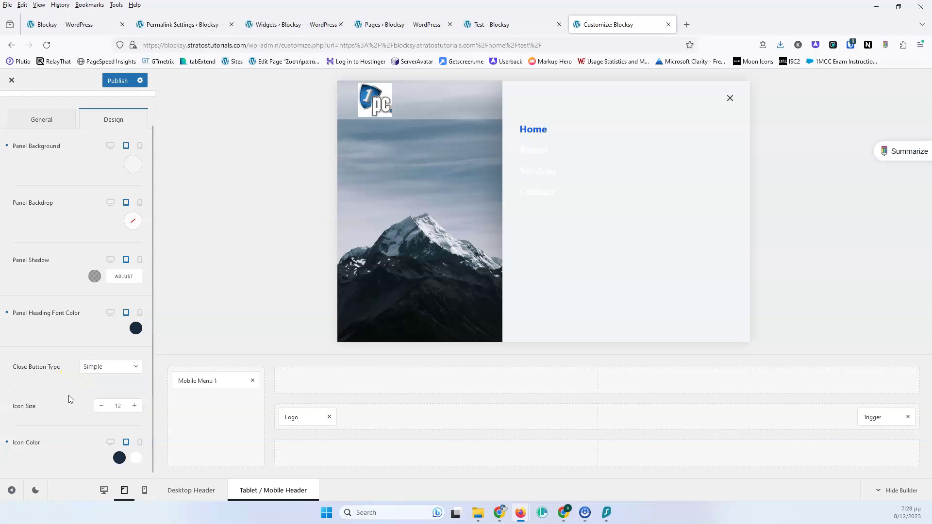
# Review the off-canvas General settings and open Mobile Menu 1's settings, keeping Main as the selected menu.
pyautogui.scroll(1, 68, 395)
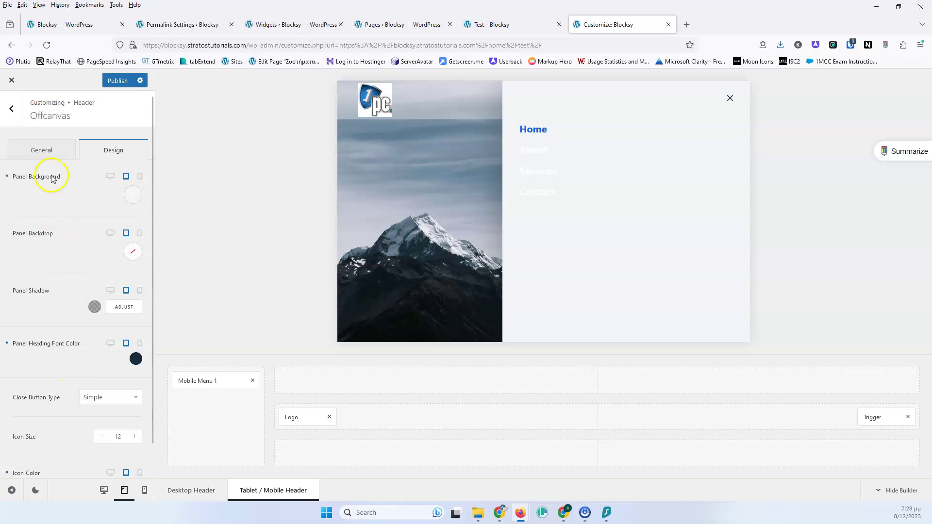
pyautogui.click(40, 151)
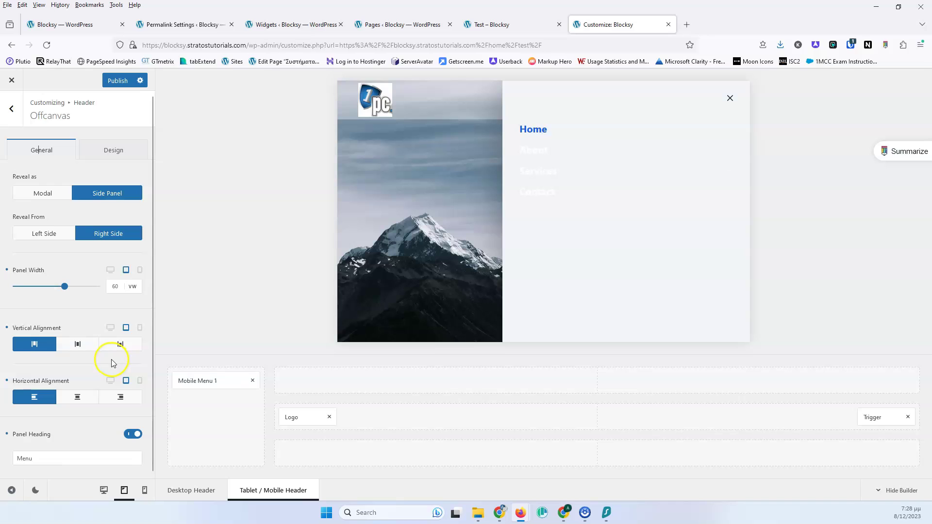
pyautogui.click(203, 382)
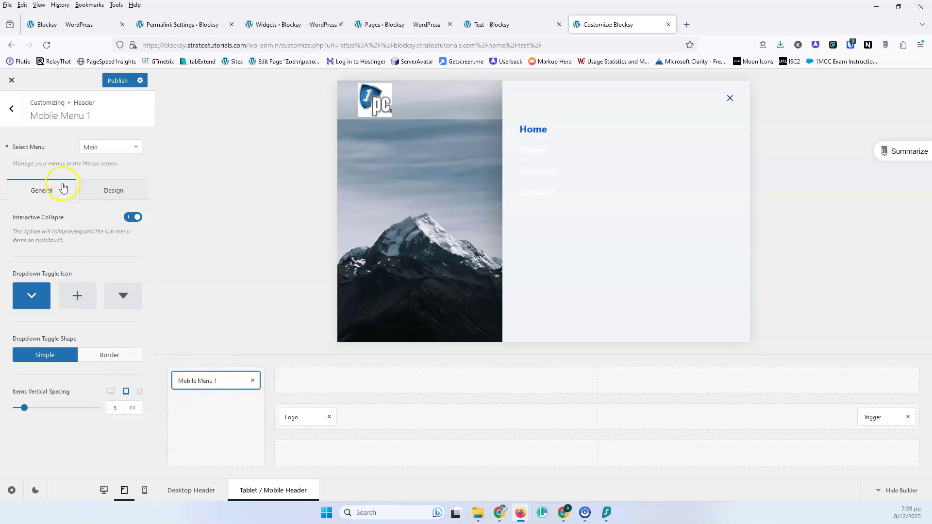
pyautogui.click(110, 151)
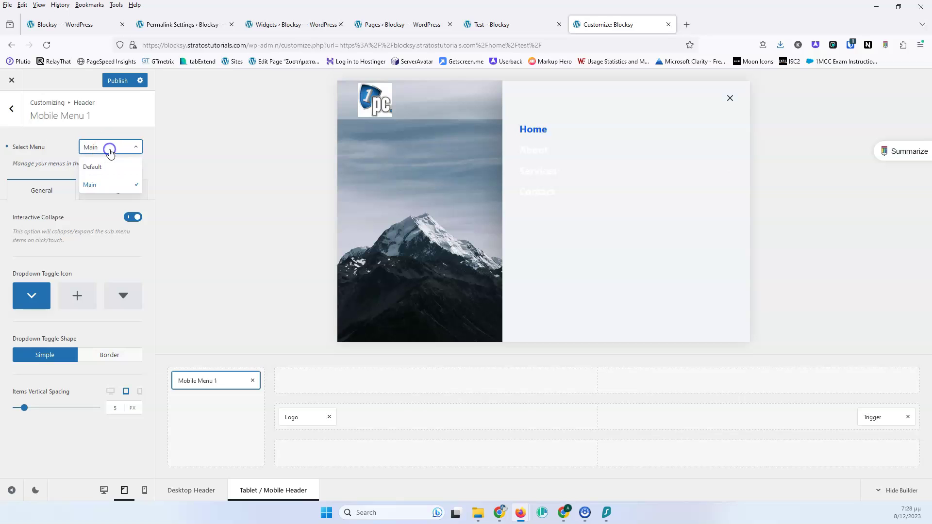
pyautogui.click(56, 217)
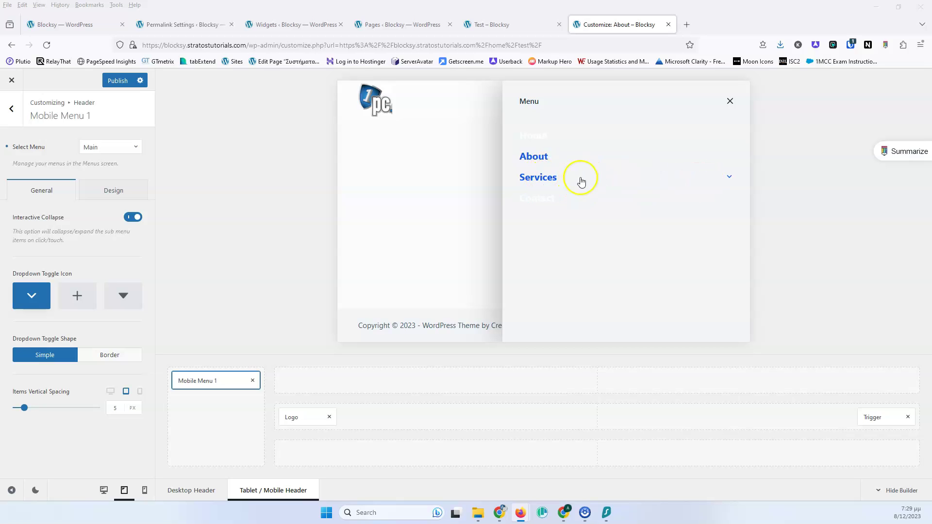
# Test expanding and collapsing the Services submenu in the off-canvas preview.
pyautogui.click(731, 178)
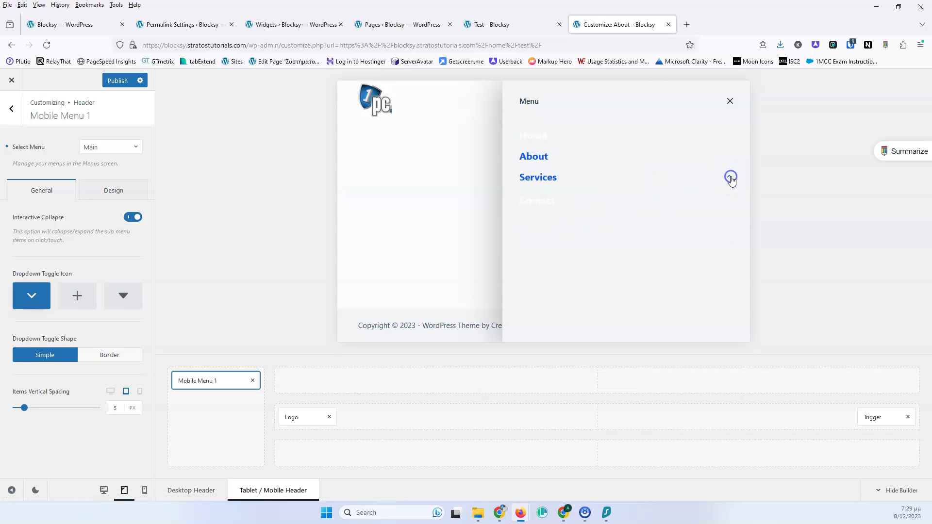
pyautogui.click(731, 178)
pyautogui.click(731, 179)
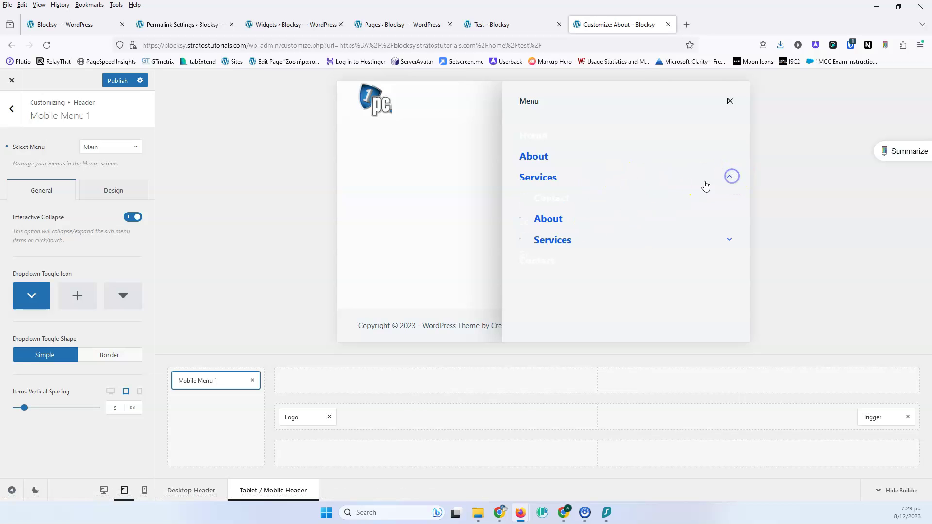
# Try Mobile Menu 1 with Interactive Collapse off and back on, and try the plus (Type 2) dropdown toggle icon.
pyautogui.click(132, 217)
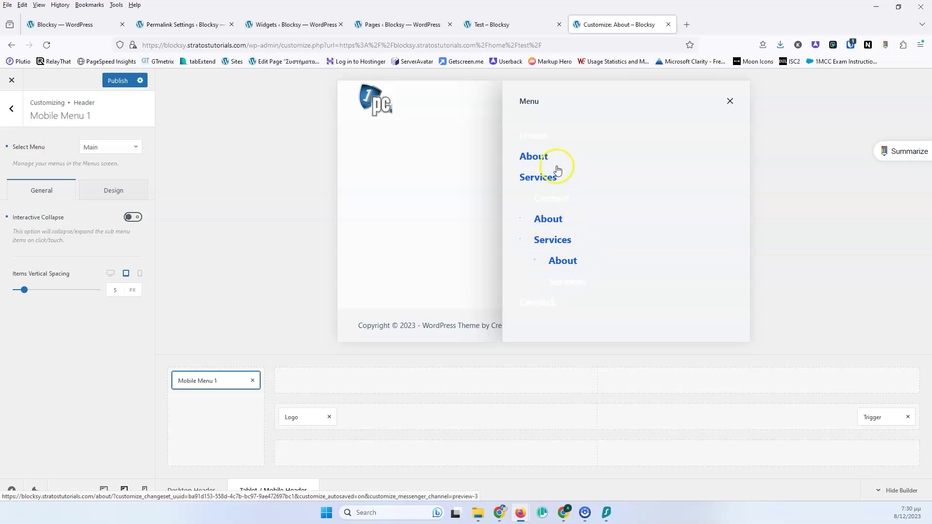
pyautogui.click(131, 215)
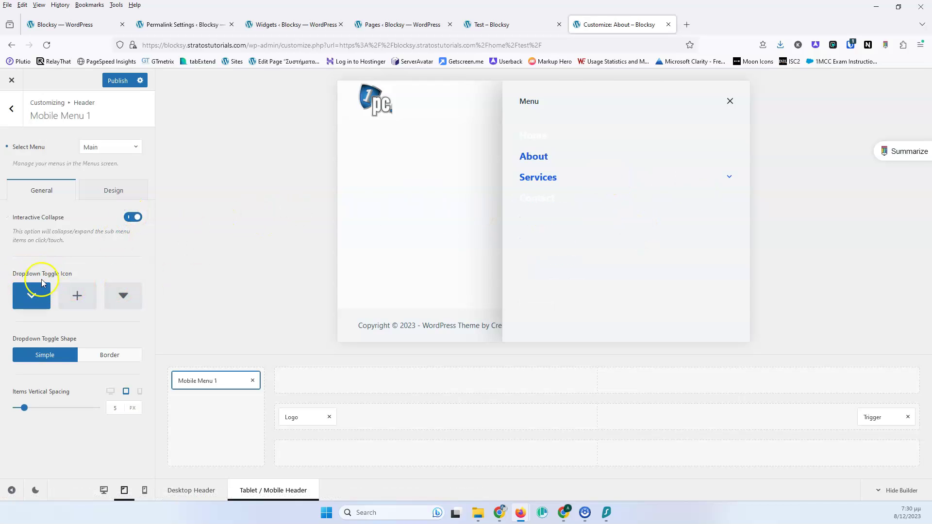
pyautogui.click(82, 299)
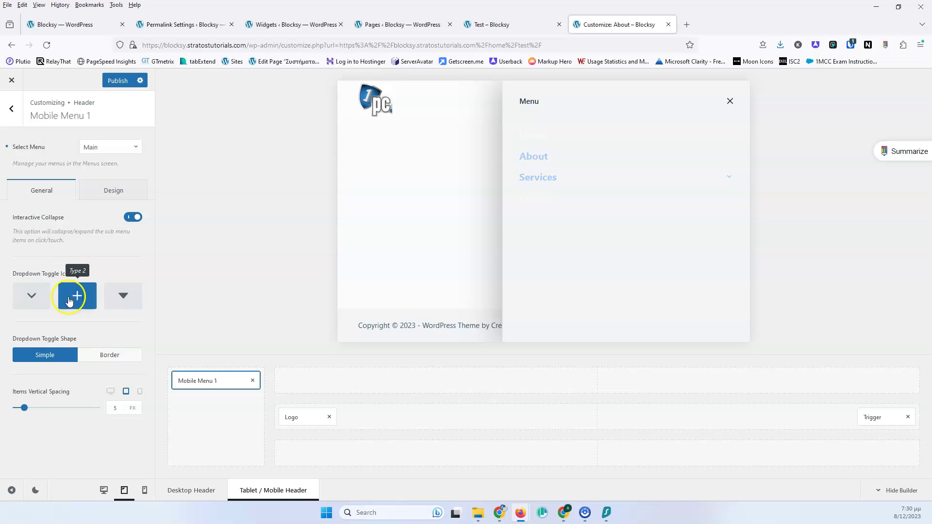
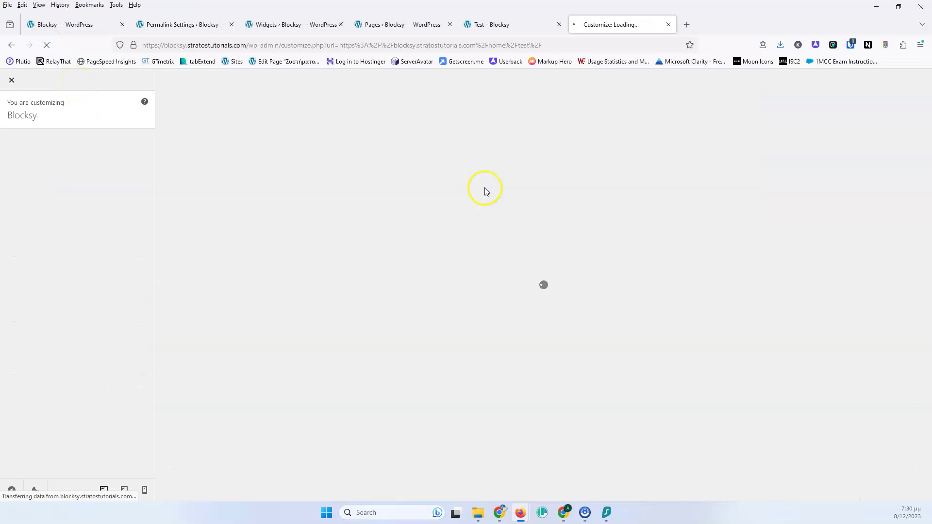
# Open the header builder in tablet view and inspect the Global Header's Mobile Menu 1 design settings with the off-canvas preview open.
pyautogui.click(58, 220)
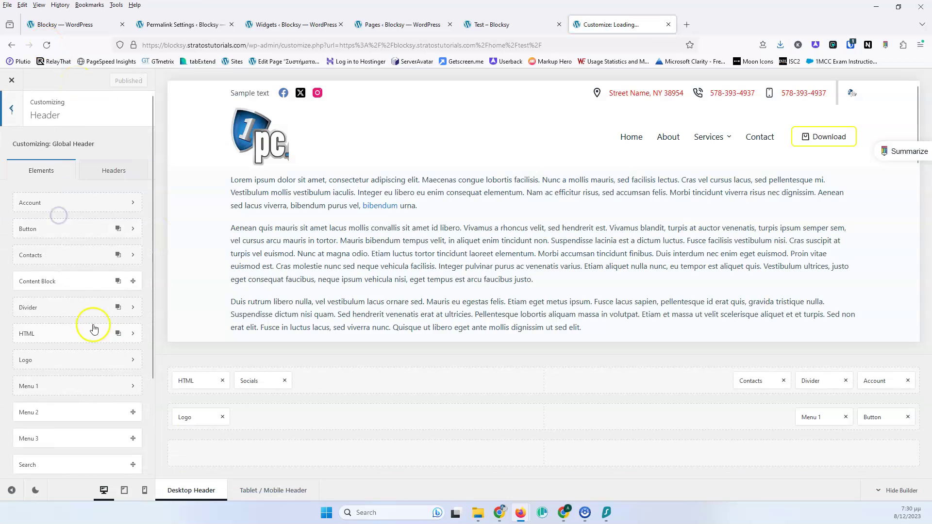
pyautogui.click(127, 492)
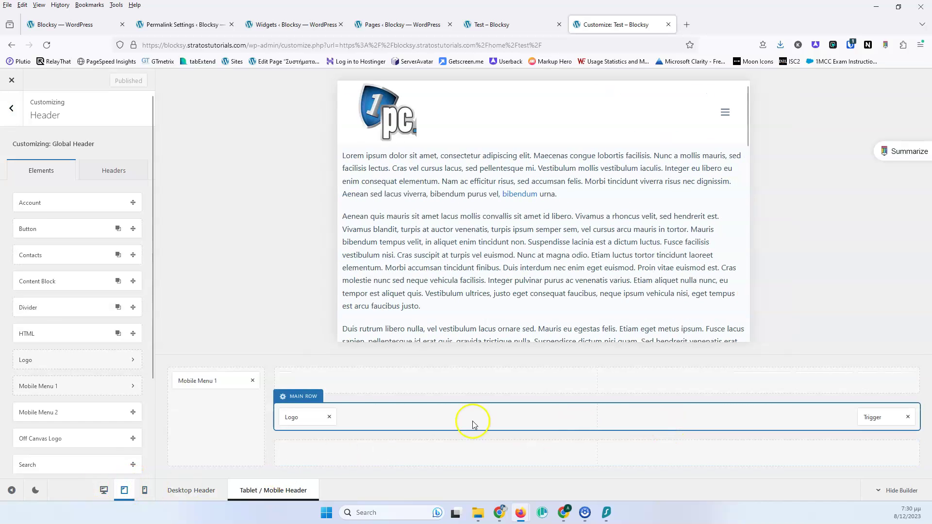
pyautogui.click(185, 381)
pyautogui.click(725, 112)
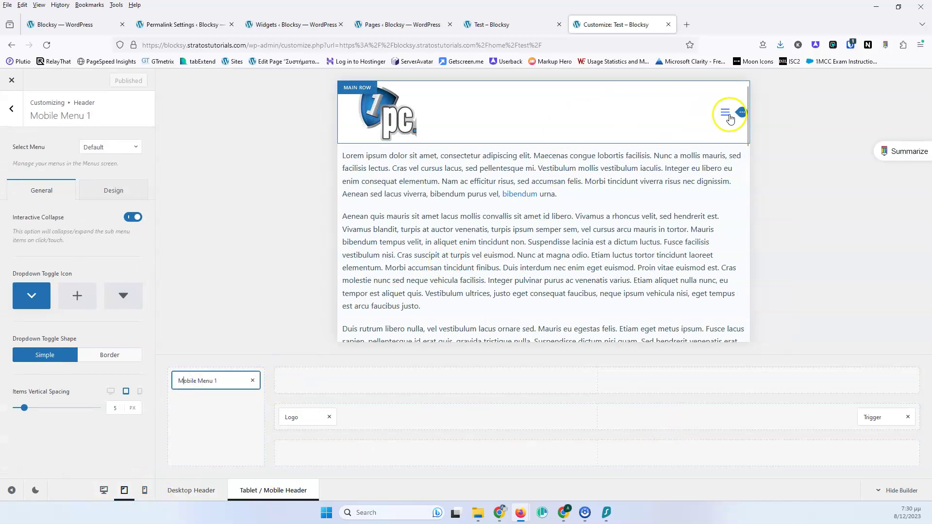
pyautogui.click(122, 197)
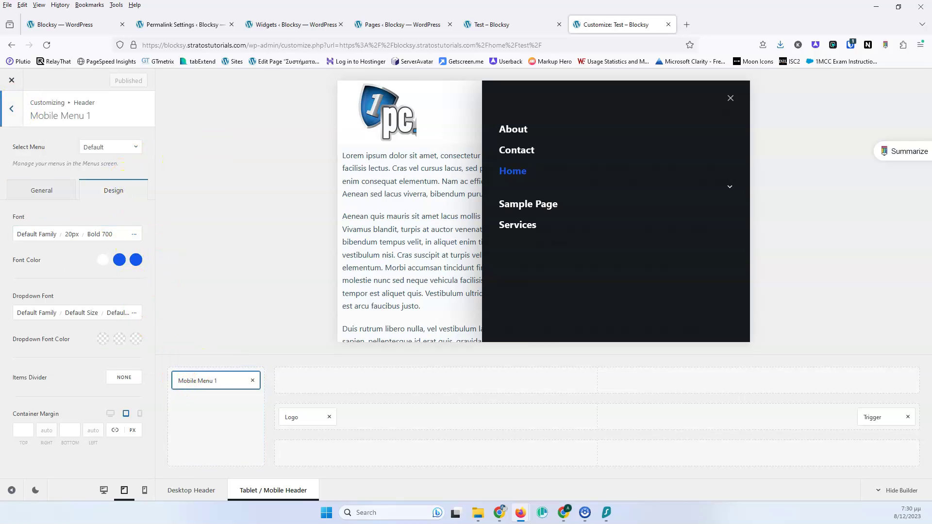
# Switch to customizing the Home Page Header and open its Mobile Menu 1 settings.
pyautogui.click(109, 171)
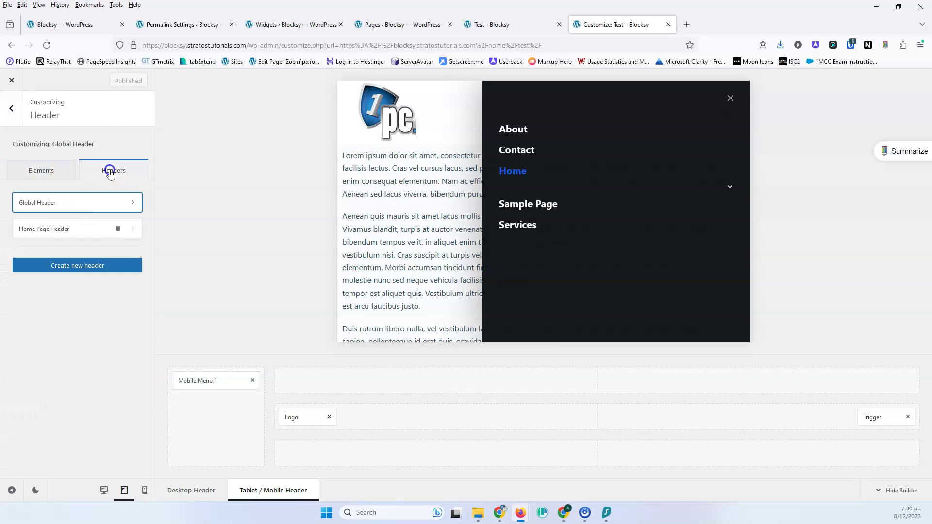
pyautogui.click(74, 238)
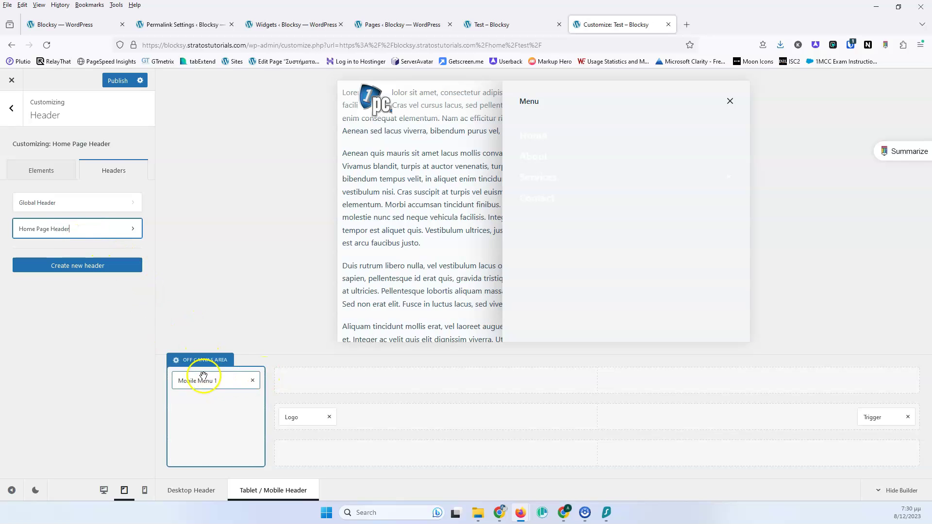
pyautogui.click(203, 381)
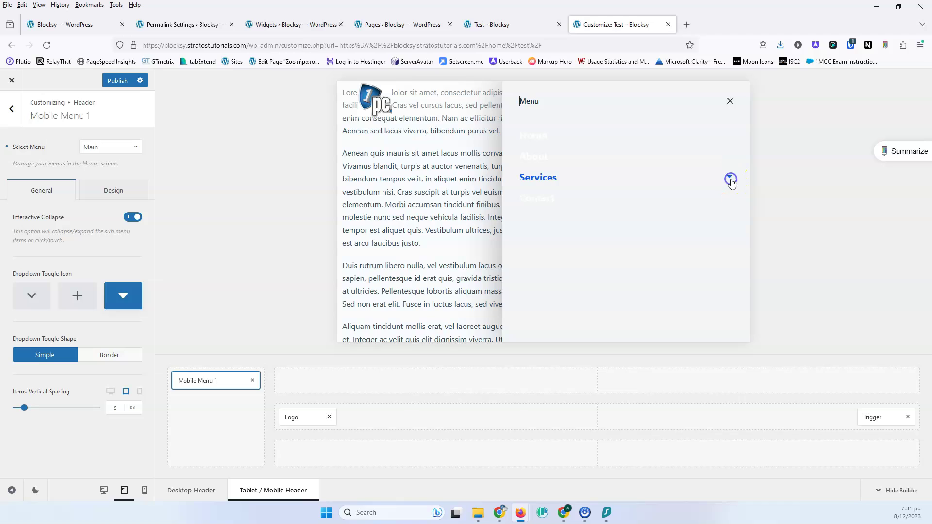
# Set Mobile Menu 1's dropdown toggle icon to the down chevron and its initial font colour to the dark theme palette colour 4.
pyautogui.click(728, 177)
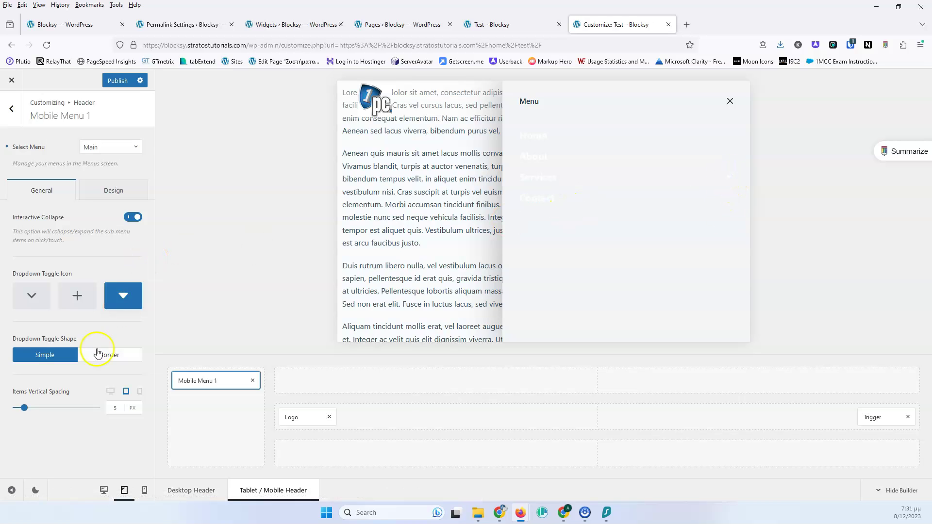
pyautogui.click(39, 294)
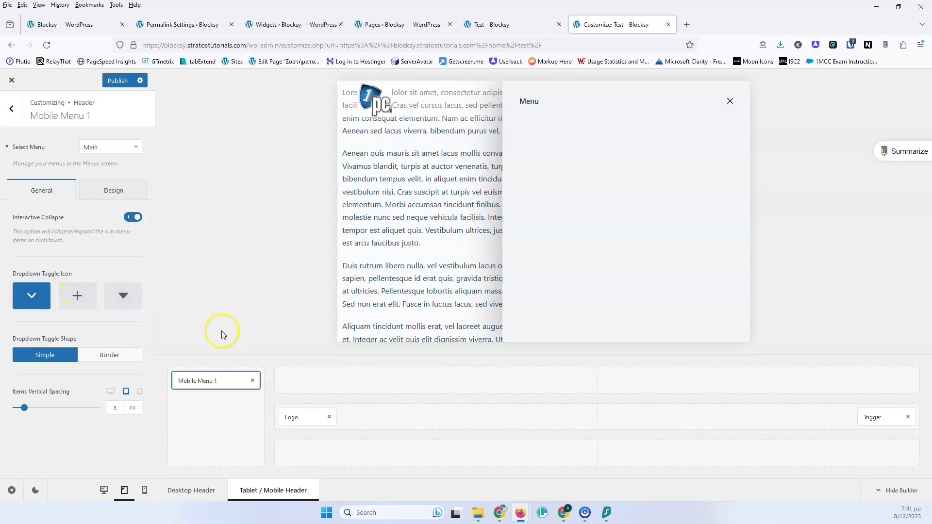
pyautogui.click(119, 187)
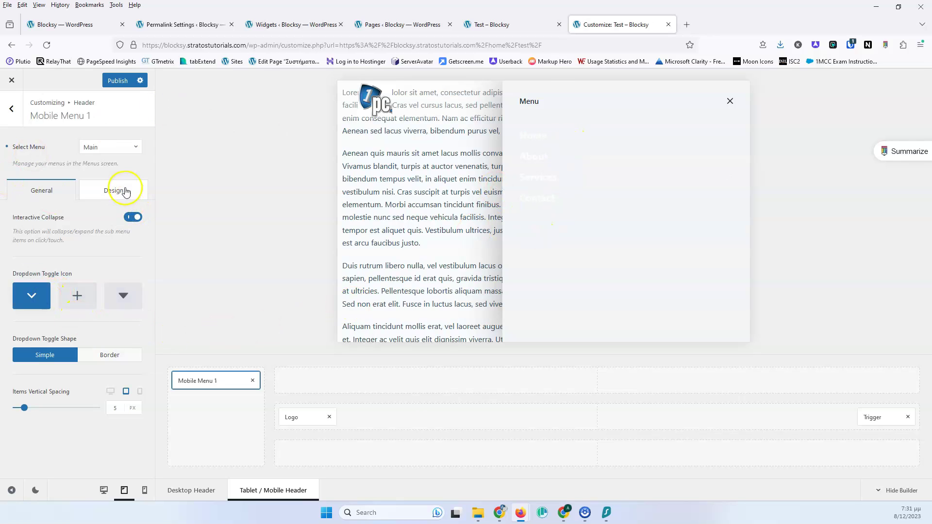
pyautogui.click(103, 259)
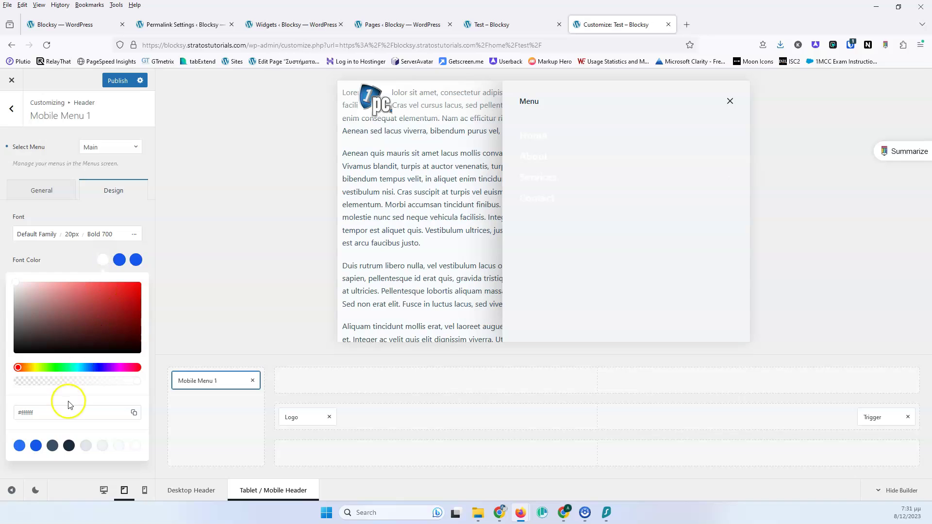
pyautogui.click(69, 445)
# Set Mobile Menu 1's Dropdown Toggle Shape to Border and its tablet Items Vertical Spacing to 8 px.
pyautogui.click(50, 190)
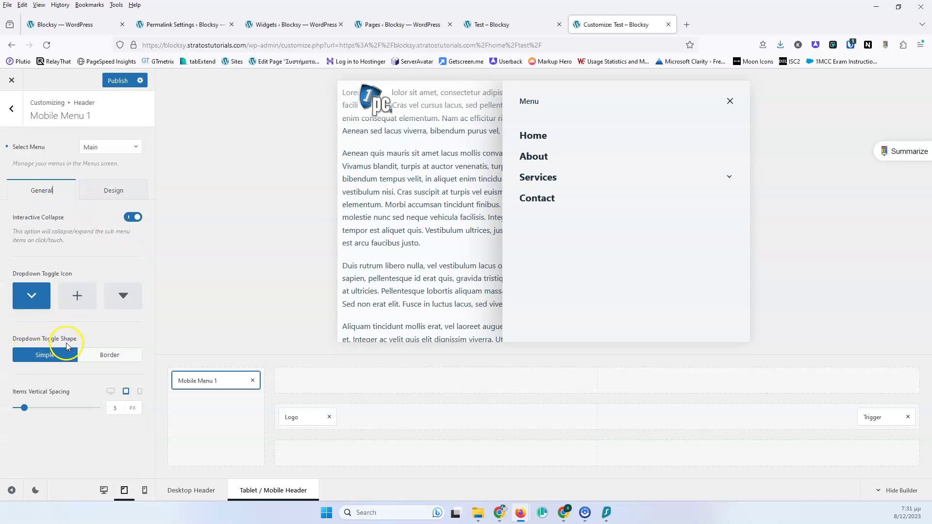
pyautogui.click(115, 357)
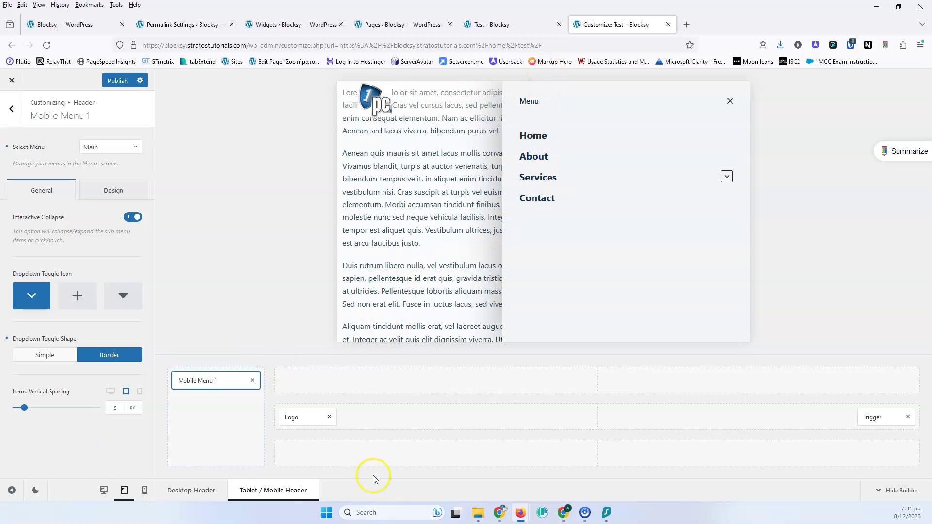
pyautogui.write('8')
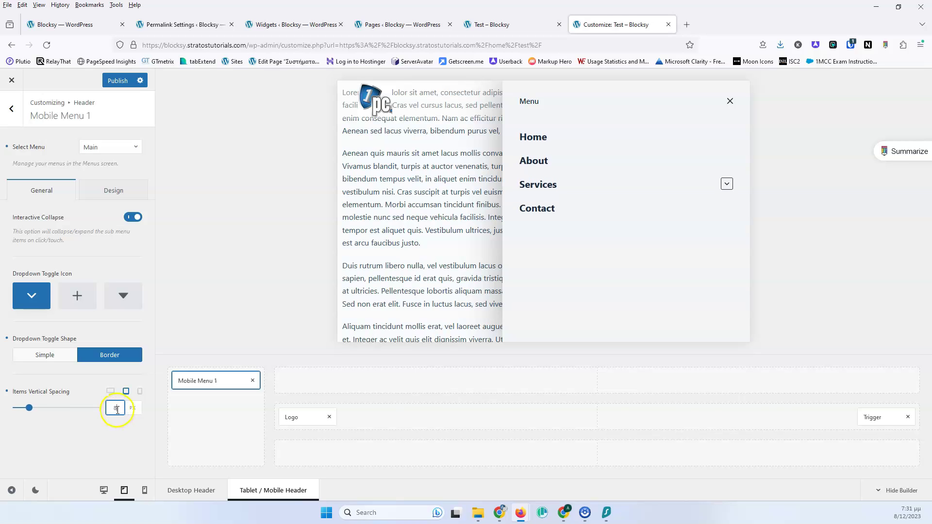
# Set Mobile Menu 1's font size on tablet to 18 px and its weight to Semi-Bold 600.
pyautogui.click(109, 190)
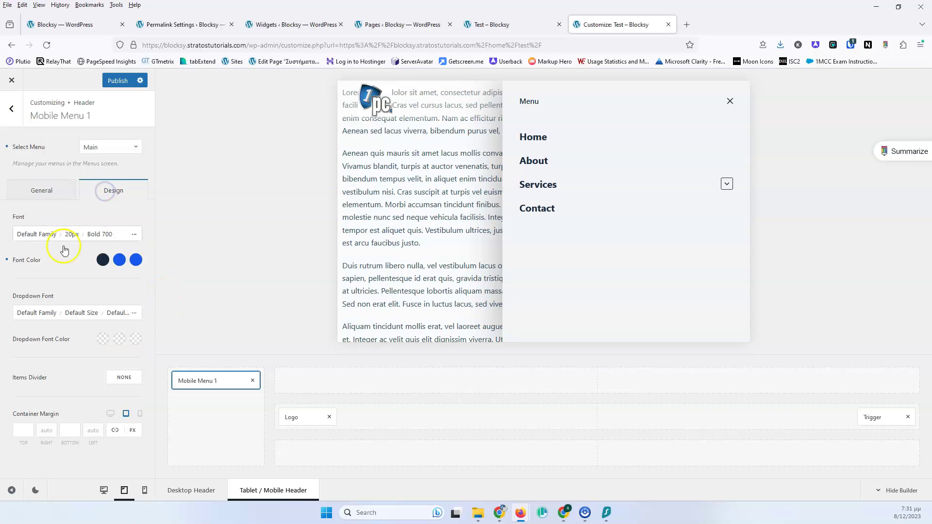
pyautogui.click(124, 233)
pyautogui.press('Down')
pyautogui.press('Down')
pyautogui.press('Up')
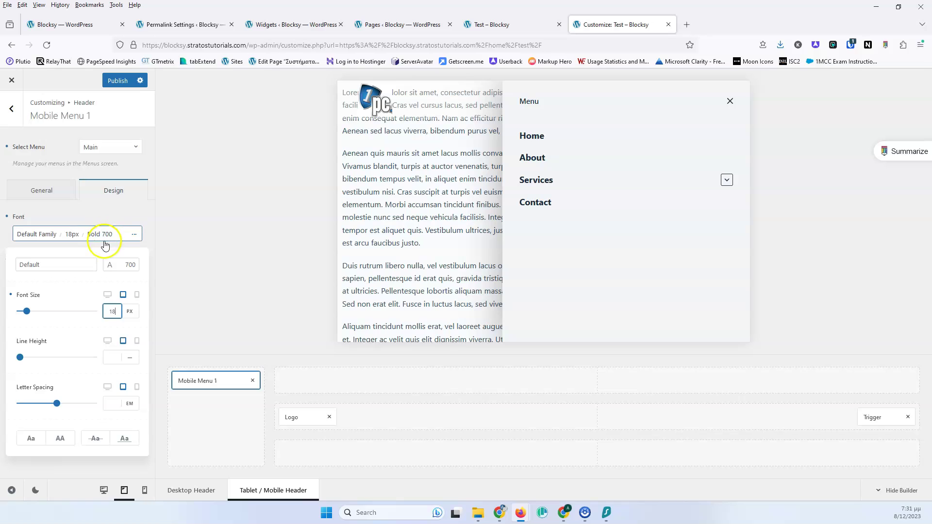
pyautogui.click(114, 264)
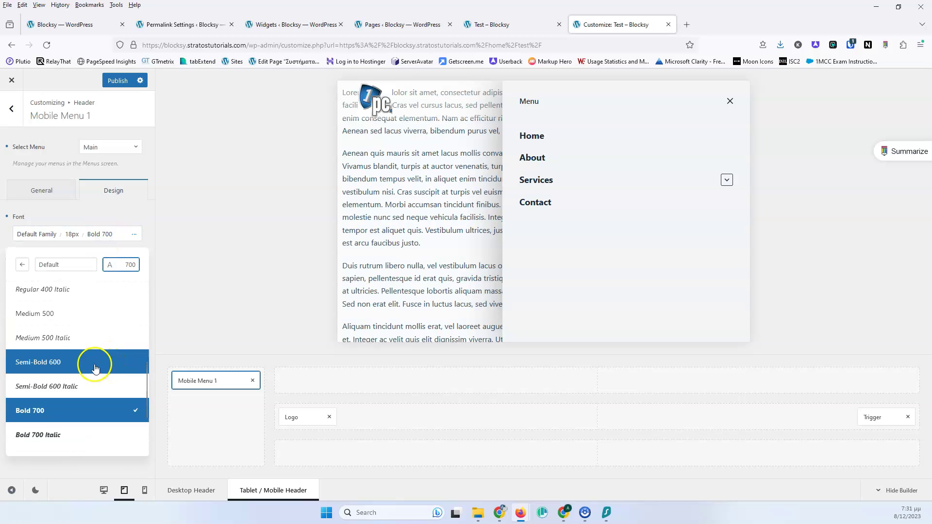
pyautogui.click(96, 365)
pyautogui.click(112, 216)
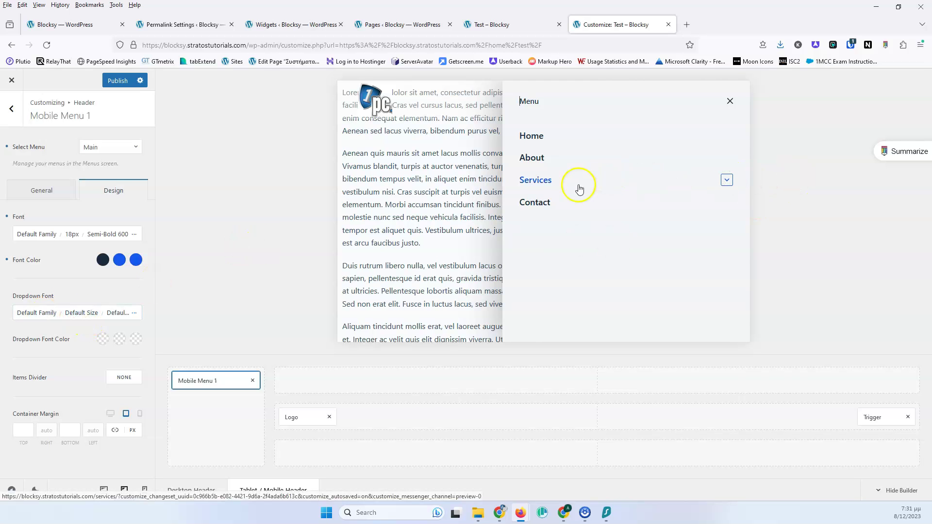
# Reopen the off-canvas menu in the preview and expand the Services submenu to check the restyled items.
pyautogui.click(577, 184)
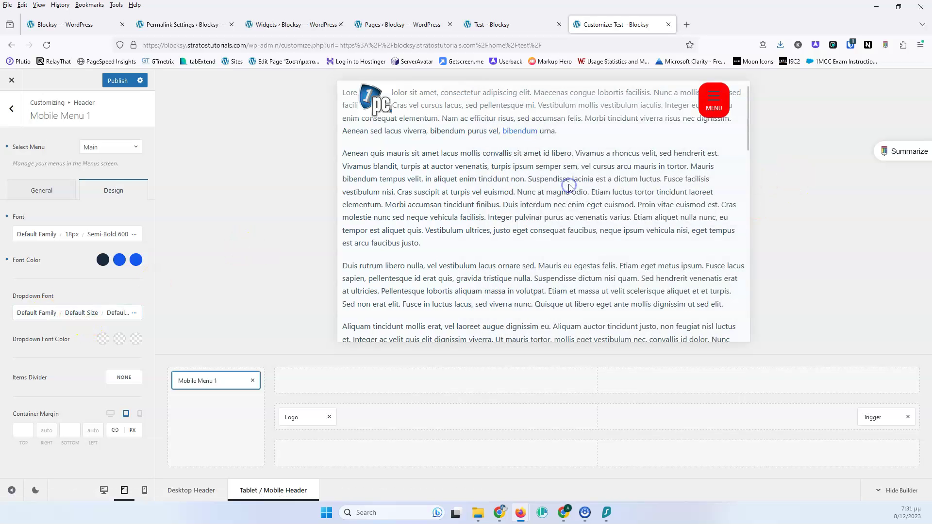
pyautogui.click(717, 106)
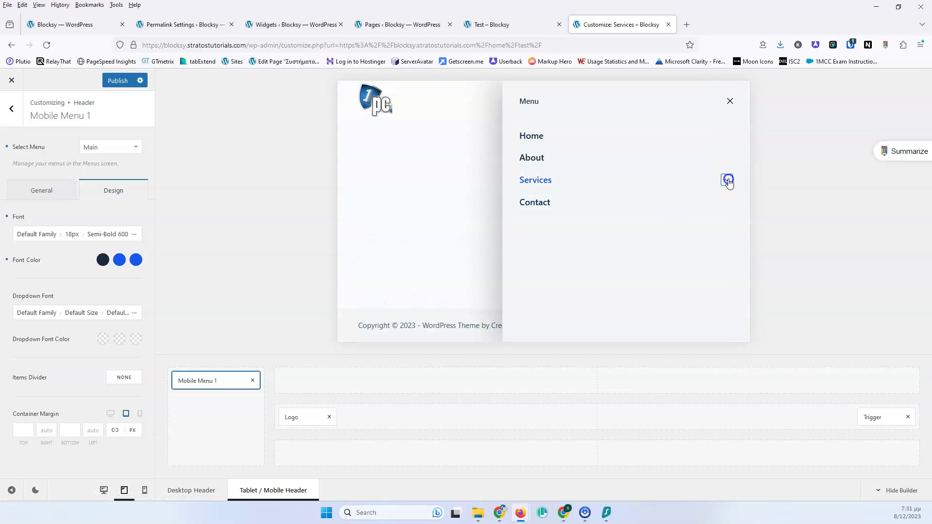
pyautogui.click(727, 180)
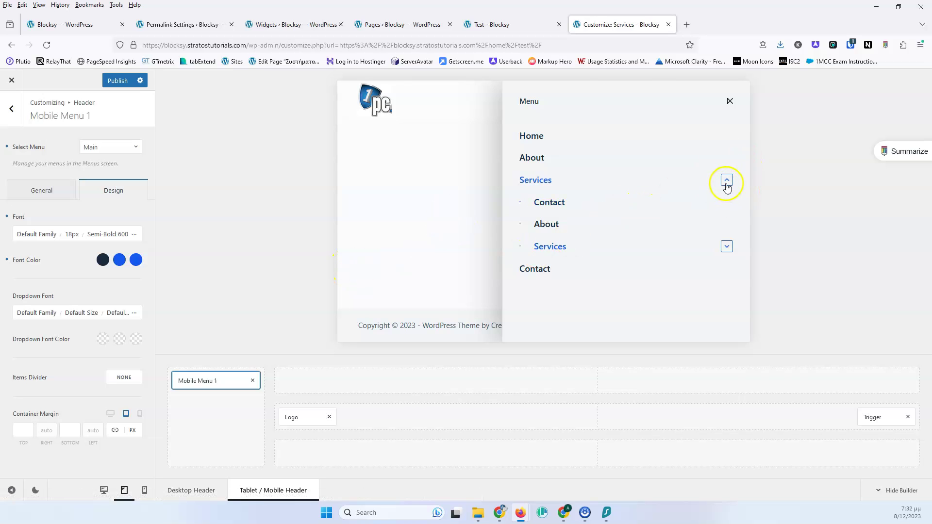
# Try the plus icon for Mobile Menu 1's dropdown toggle and return to the down chevron.
pyautogui.click(35, 190)
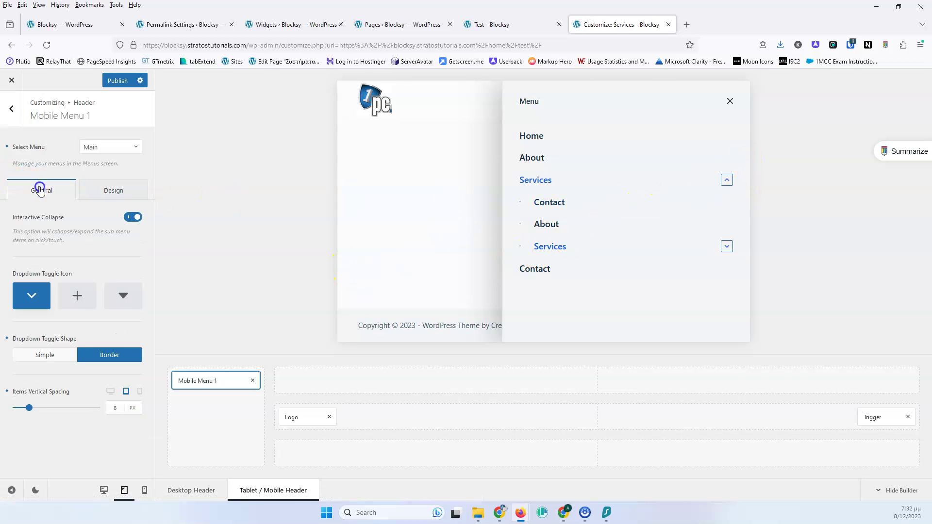
pyautogui.click(78, 300)
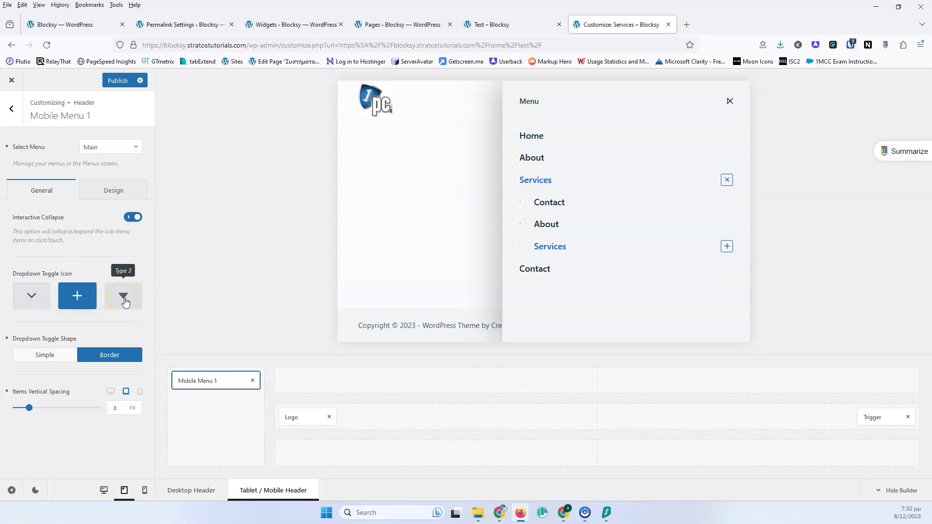
pyautogui.click(31, 296)
# Set Mobile Menu 1's dropdown font size on tablet to 16 px.
pyautogui.click(110, 192)
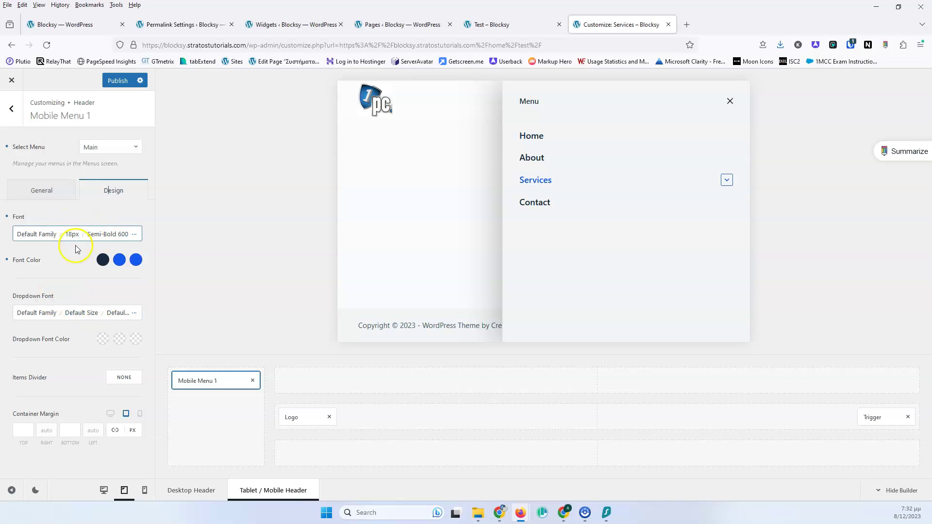
pyautogui.click(138, 314)
pyautogui.click(115, 155)
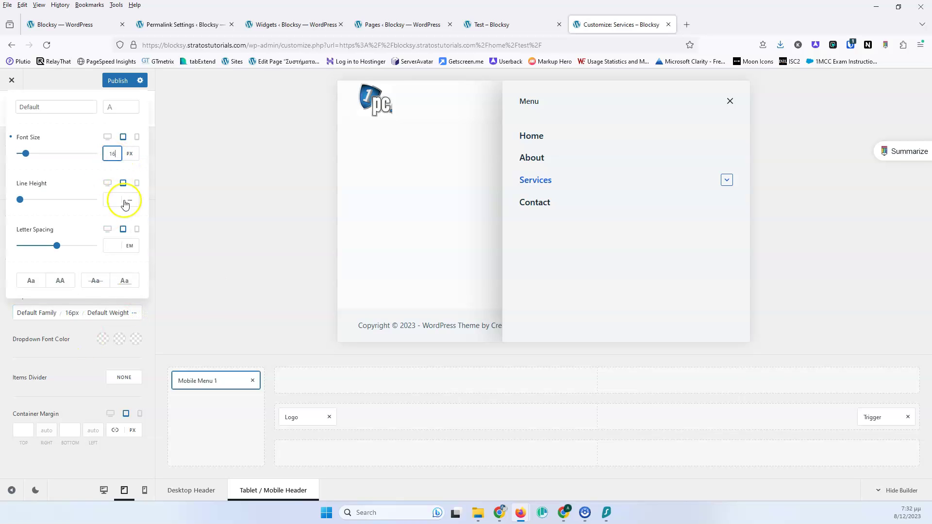
# Reopen the off-canvas menu in the preview and expand the Services submenu to check the dropdown font size.
pyautogui.click(726, 182)
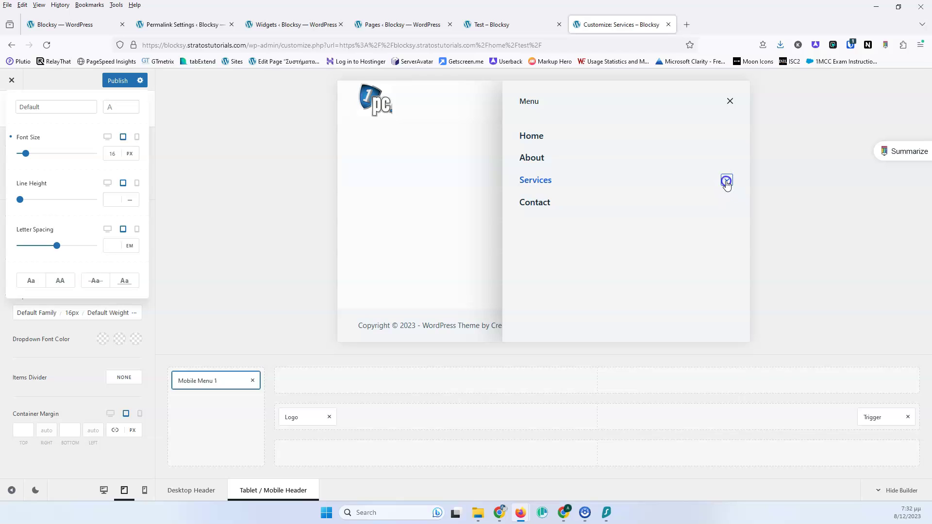
pyautogui.click(540, 184)
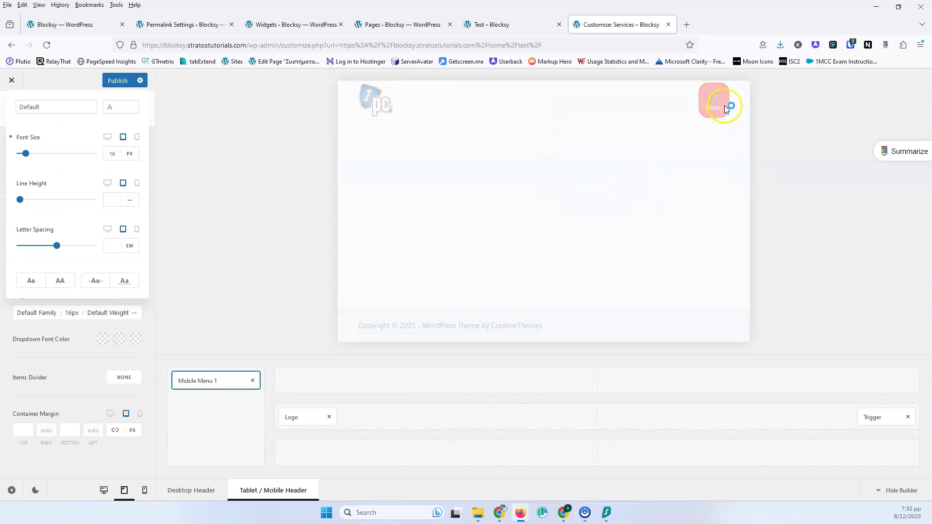
pyautogui.click(715, 101)
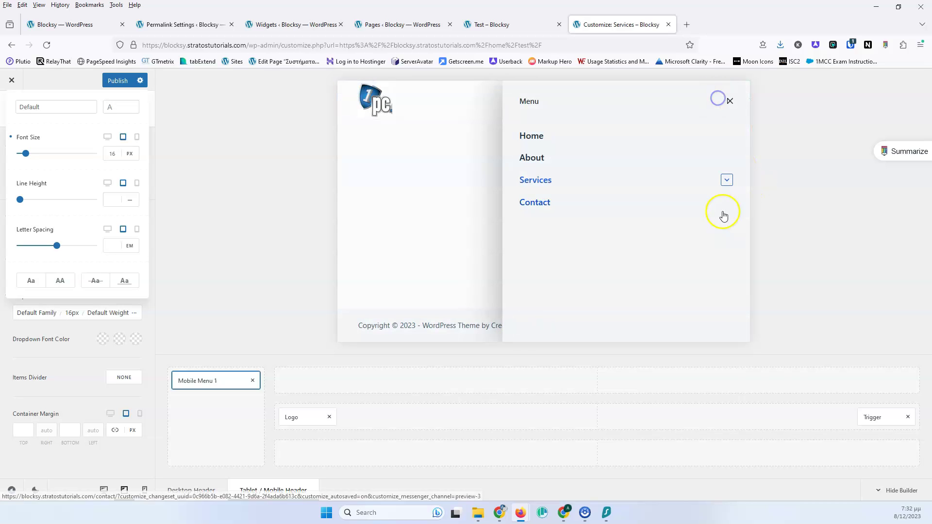
pyautogui.click(729, 183)
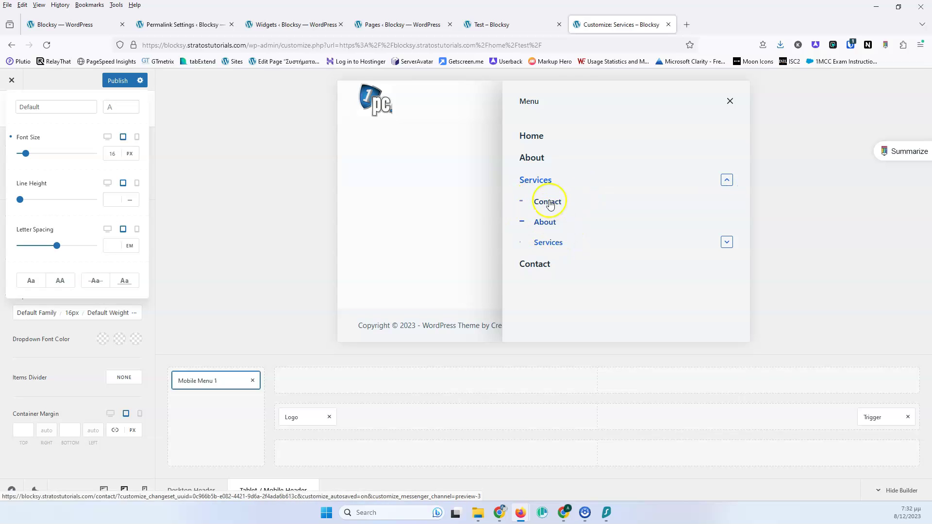
pyautogui.click(75, 365)
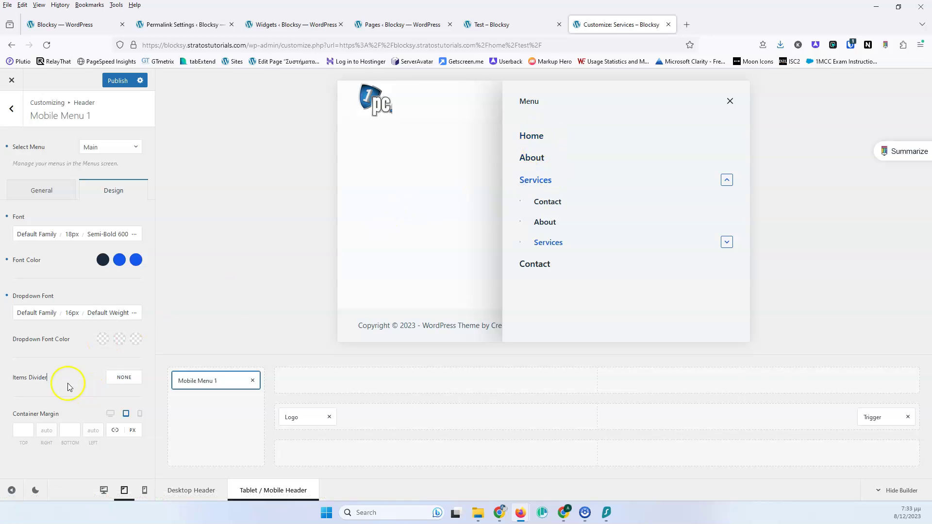
# Give Mobile Menu 1 a solid items divider in theme palette colour 3 with its opacity lowered to 0.22.
pyautogui.click(125, 379)
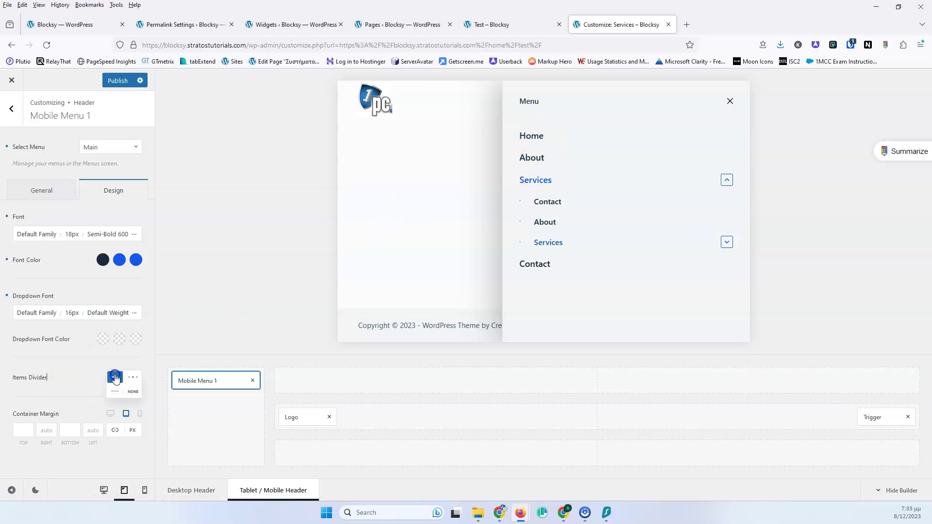
pyautogui.click(115, 379)
pyautogui.click(96, 380)
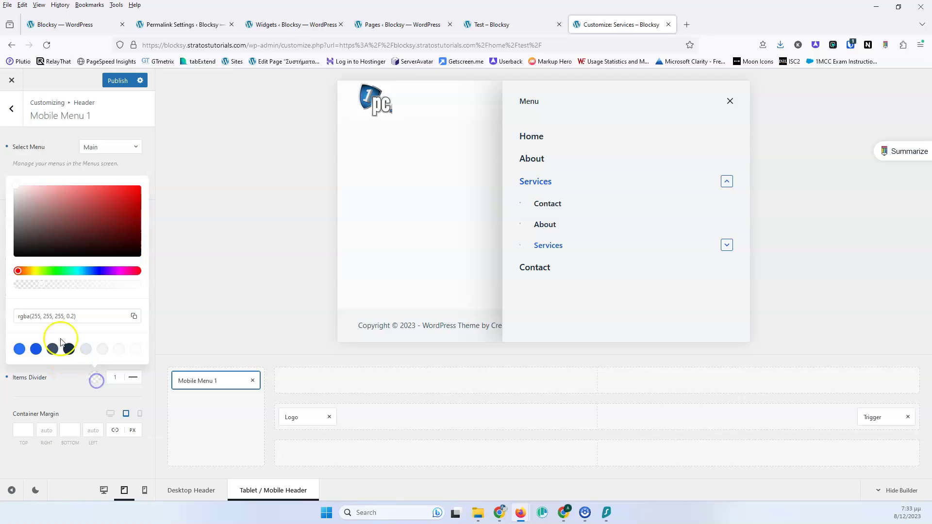
pyautogui.click(52, 348)
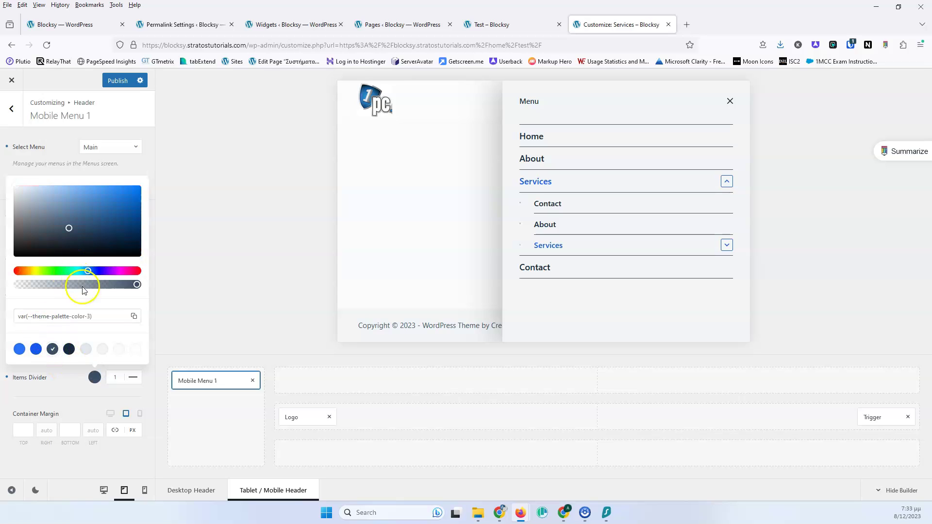
pyautogui.moveTo(136, 284); pyautogui.dragTo(45, 285)
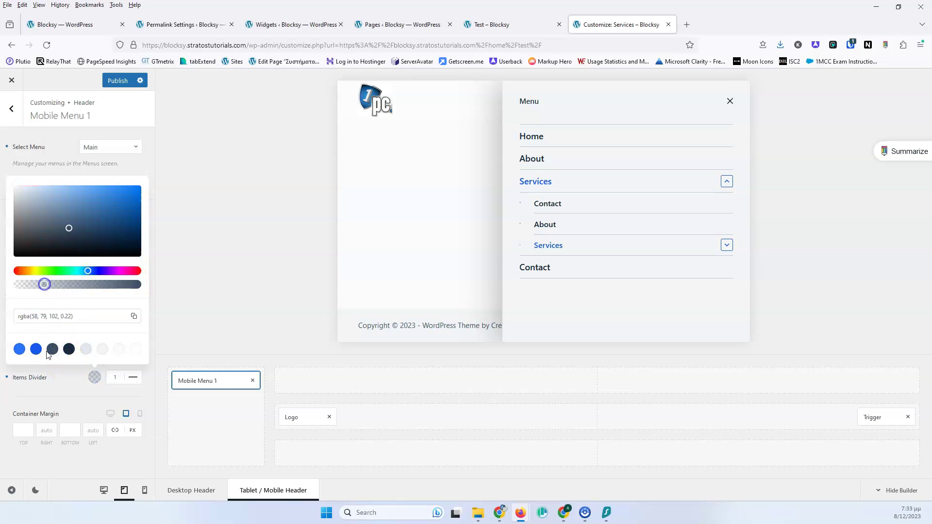
pyautogui.click(56, 403)
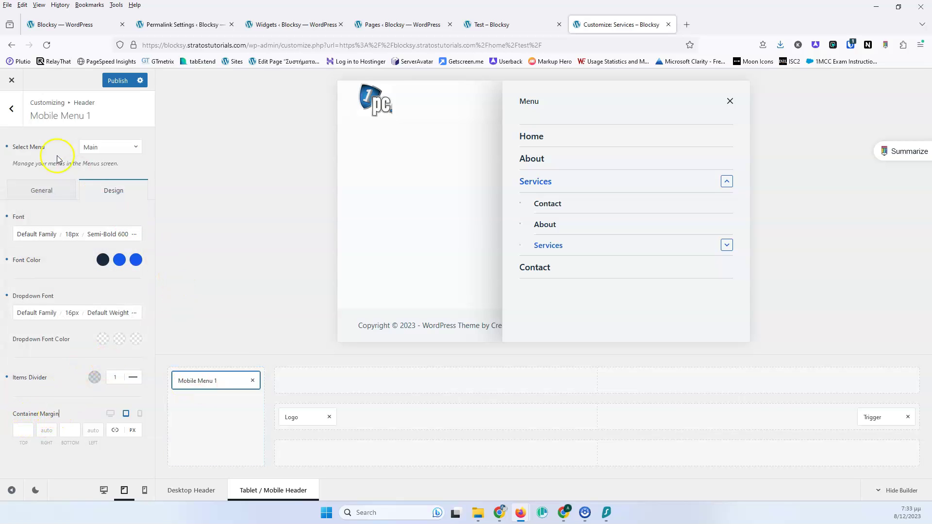
# Leave Mobile Menu 1, reopen the header settings from the main customizer list and select the Home Page Header.
pyautogui.click(17, 112)
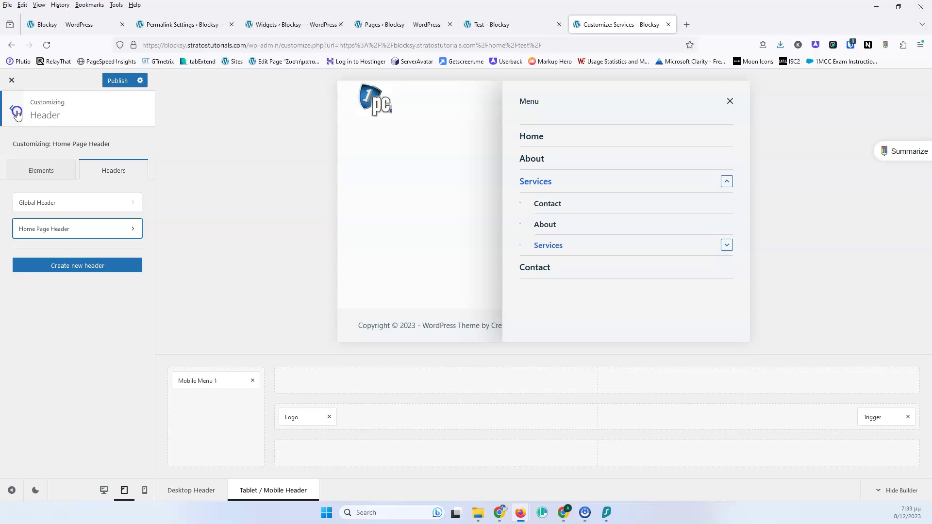
pyautogui.click(16, 112)
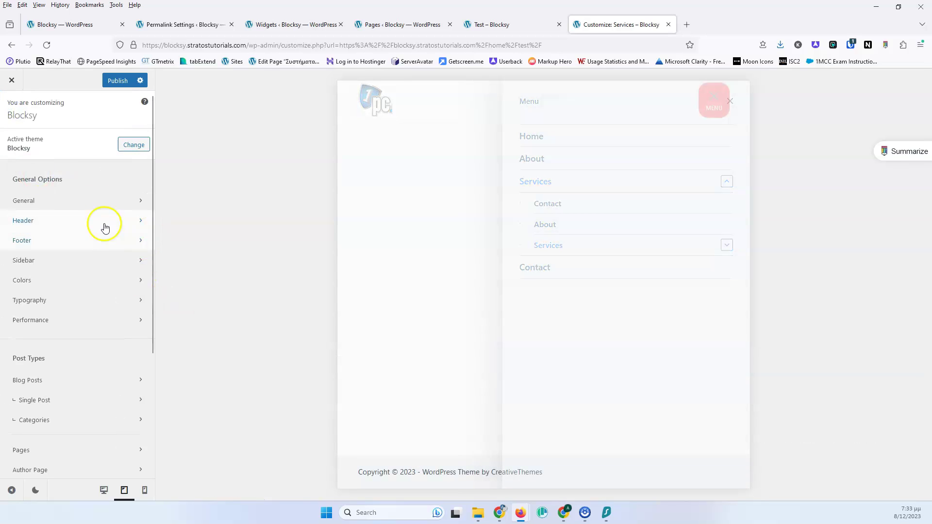
pyautogui.click(102, 224)
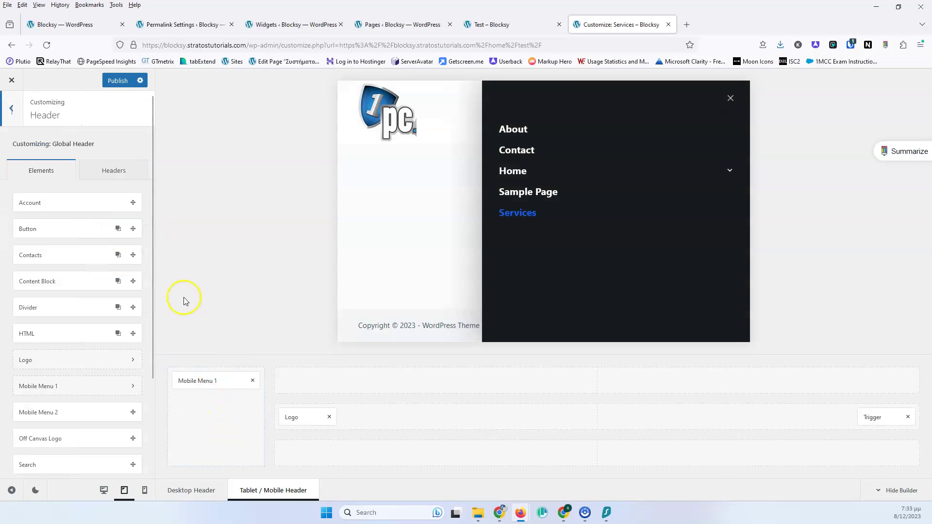
pyautogui.click(110, 172)
pyautogui.click(87, 230)
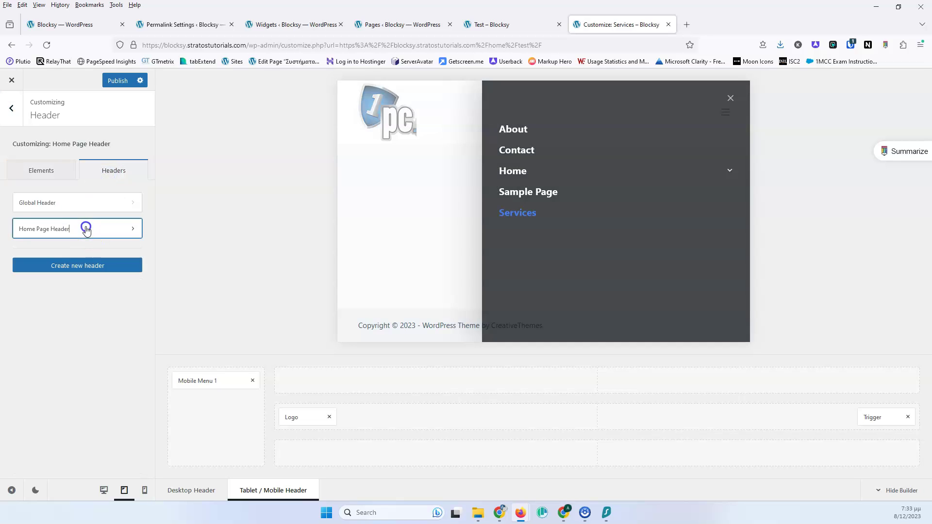
pyautogui.click(96, 246)
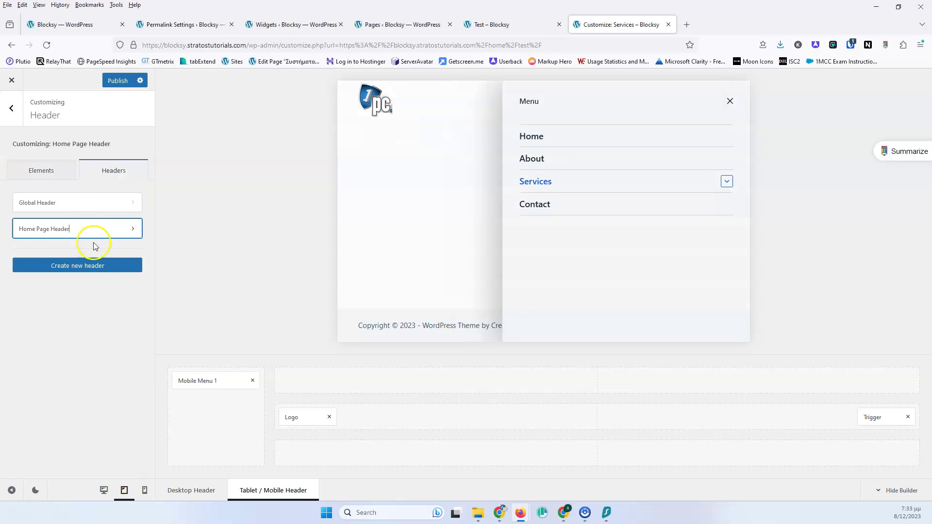
# Add Divider, Button and HTML elements below Mobile Menu 1 in the off-canvas area.
pyautogui.click(58, 166)
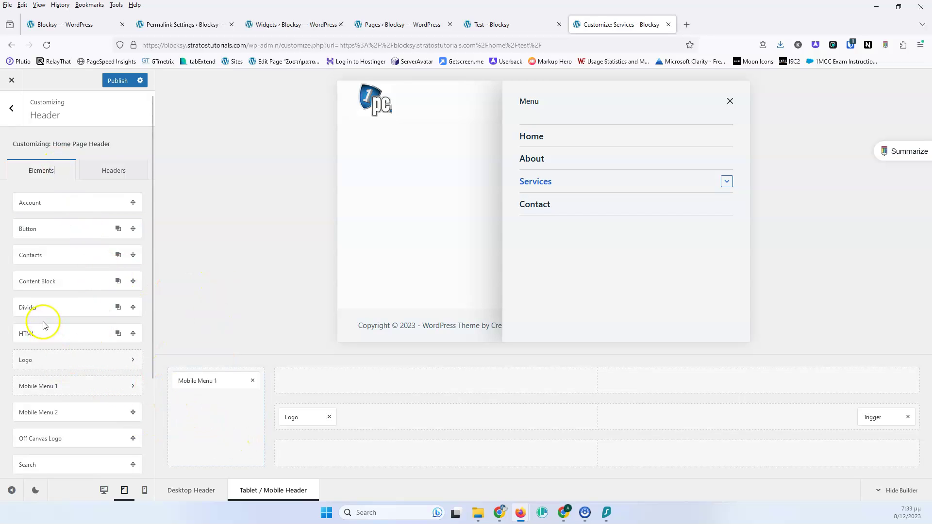
pyautogui.scroll(-3, 42, 324)
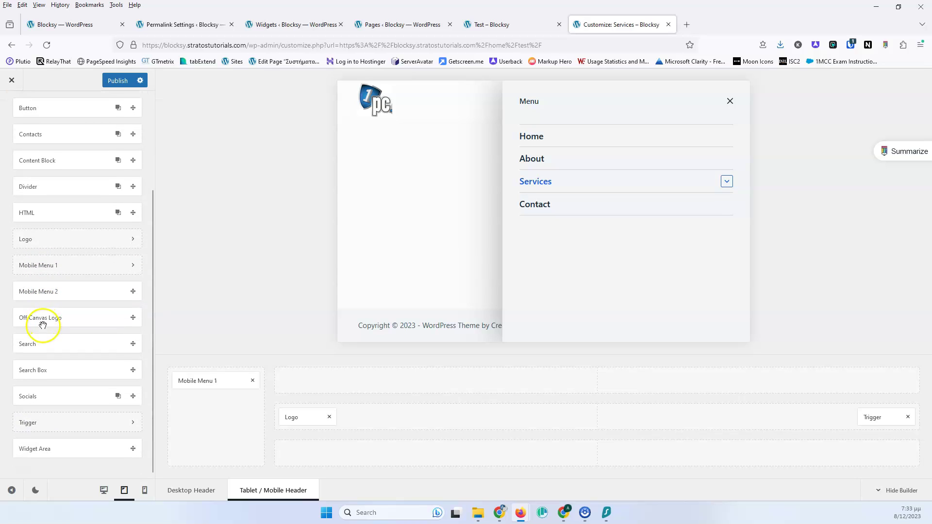
pyautogui.scroll(3, 42, 325)
pyautogui.moveTo(52, 237); pyautogui.dragTo(216, 401)
pyautogui.moveTo(68, 308); pyautogui.dragTo(204, 403)
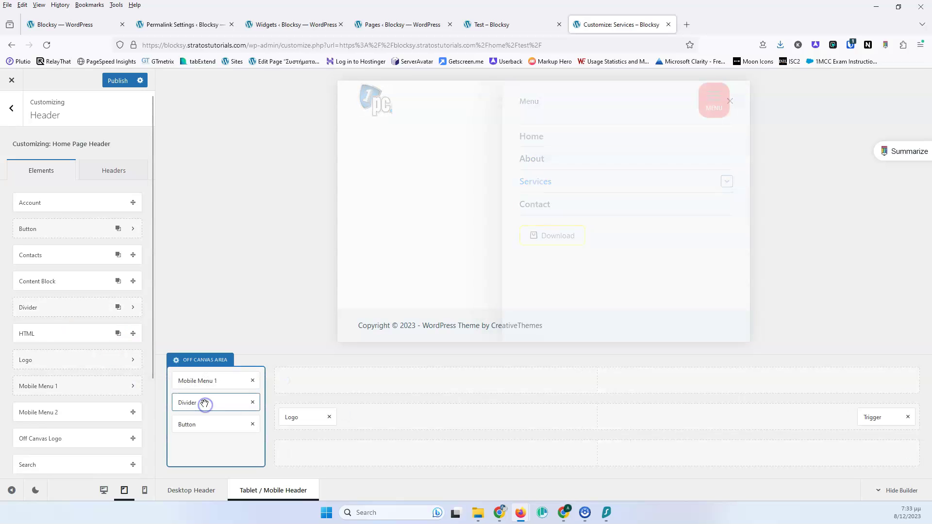
pyautogui.moveTo(37, 317); pyautogui.dragTo(205, 445)
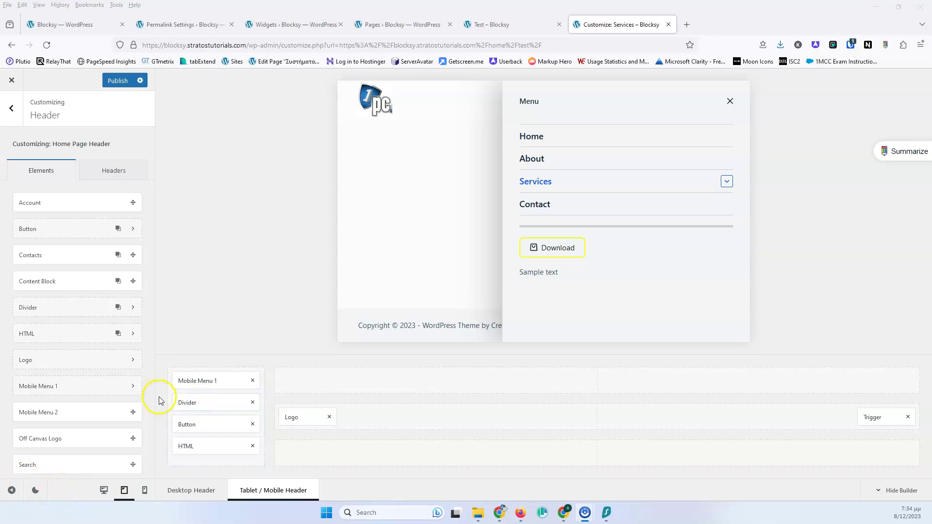
# Switch the preview to mobile and set the off-canvas panel width to 70 vw.
pyautogui.click(144, 491)
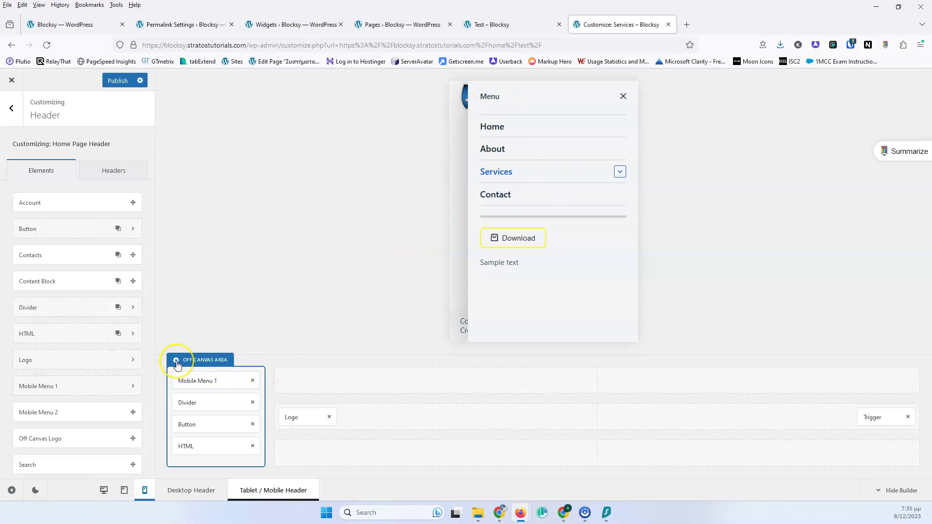
pyautogui.click(177, 364)
pyautogui.click(121, 285)
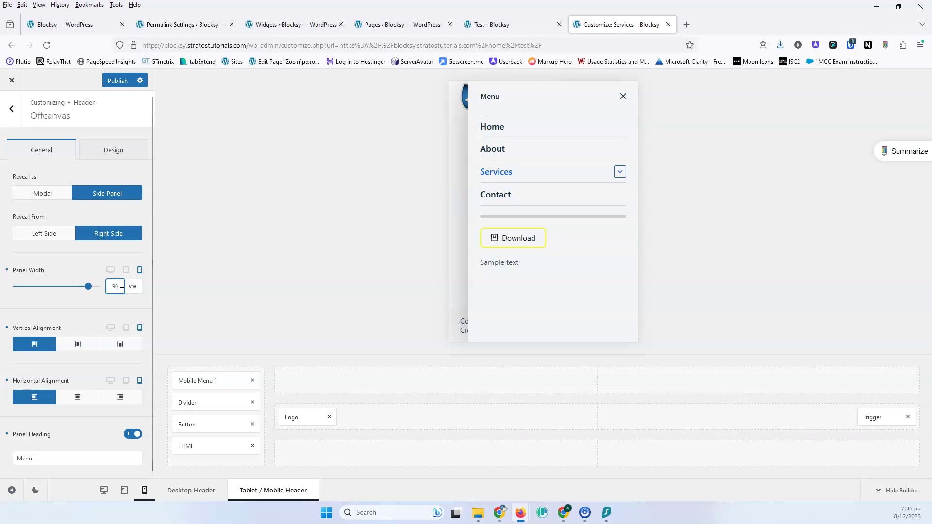
pyautogui.write('82')
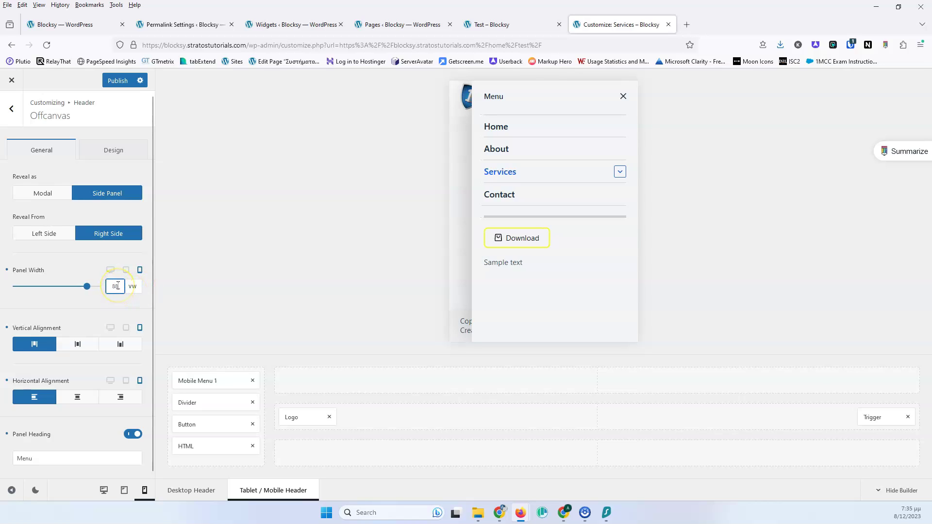
pyautogui.press('BackSpace')
pyautogui.press('BackSpace')
pyautogui.write('74')
pyautogui.press('Down')
pyautogui.press('Down')
pyautogui.press('Down')
pyautogui.press('Down')
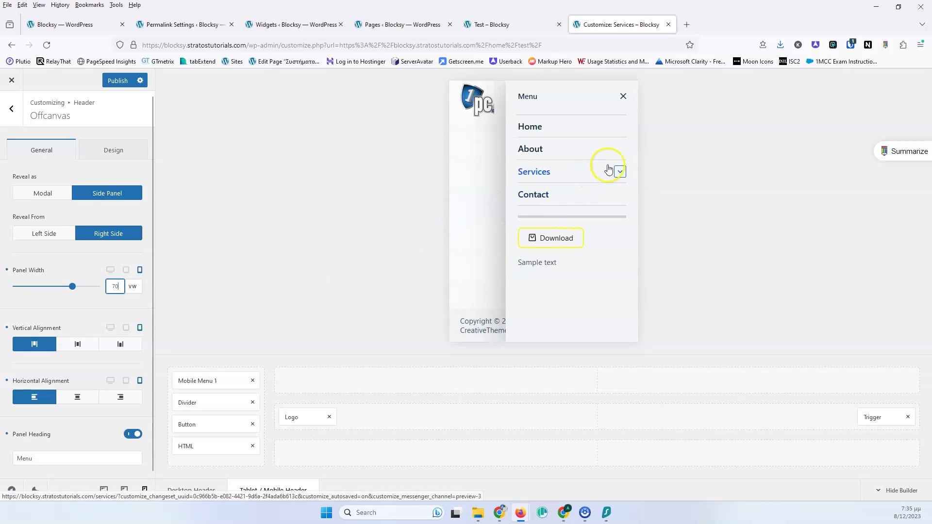
# Reopen the off-canvas menu in the mobile preview and expand the Services submenu to check the narrower panel.
pyautogui.click(621, 173)
pyautogui.click(591, 177)
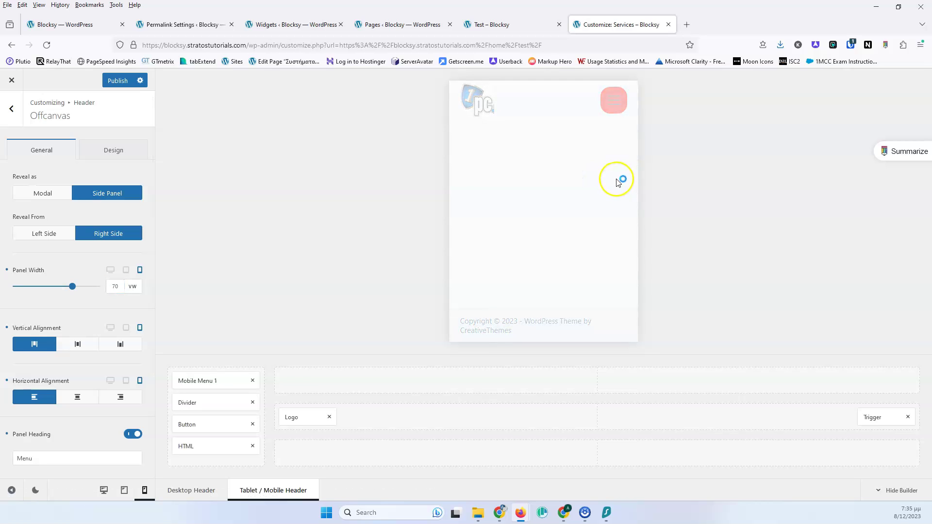
pyautogui.click(613, 100)
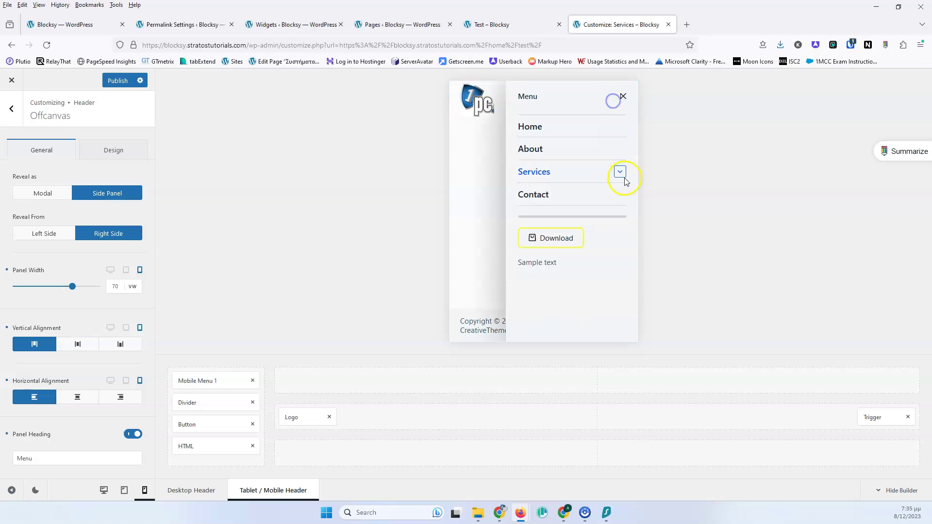
pyautogui.click(621, 173)
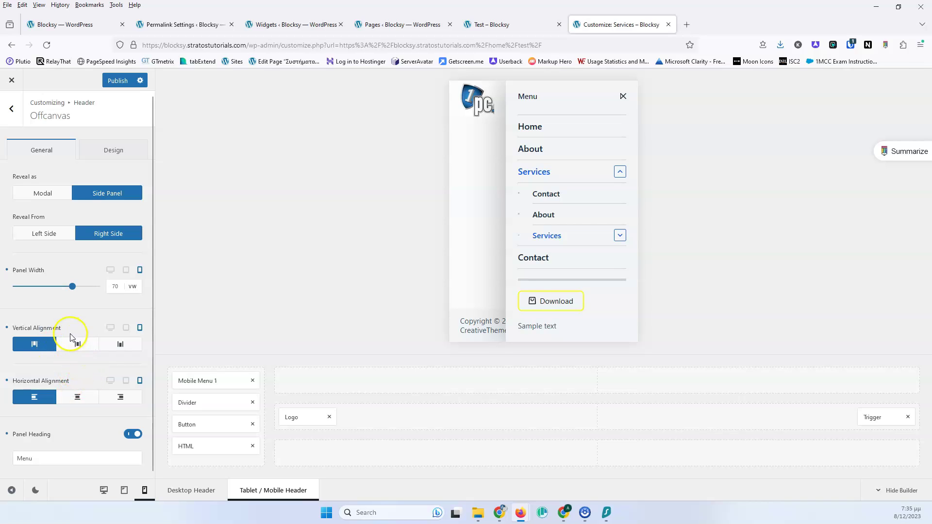
pyautogui.scroll(-1, 65, 378)
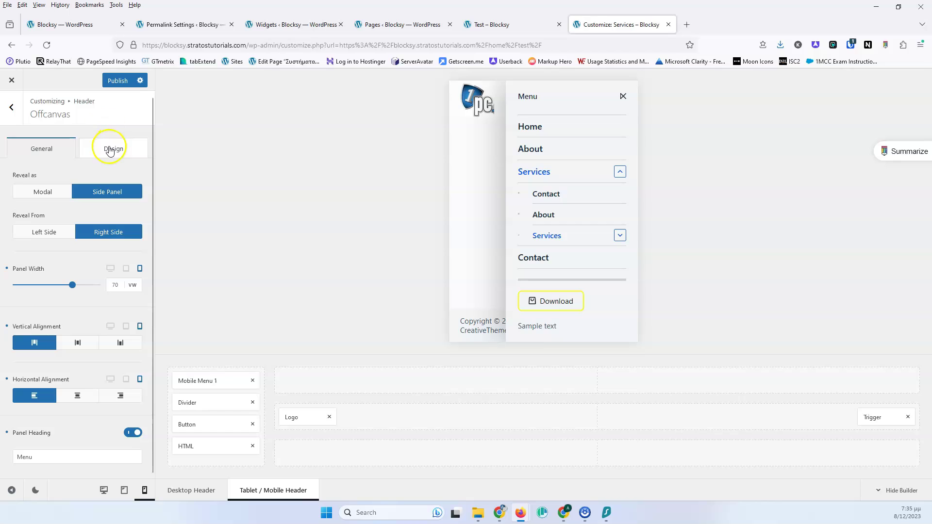
# Try Mobile Menu 1's font size on mobile at 16 px and return it to 18 px.
pyautogui.click(196, 380)
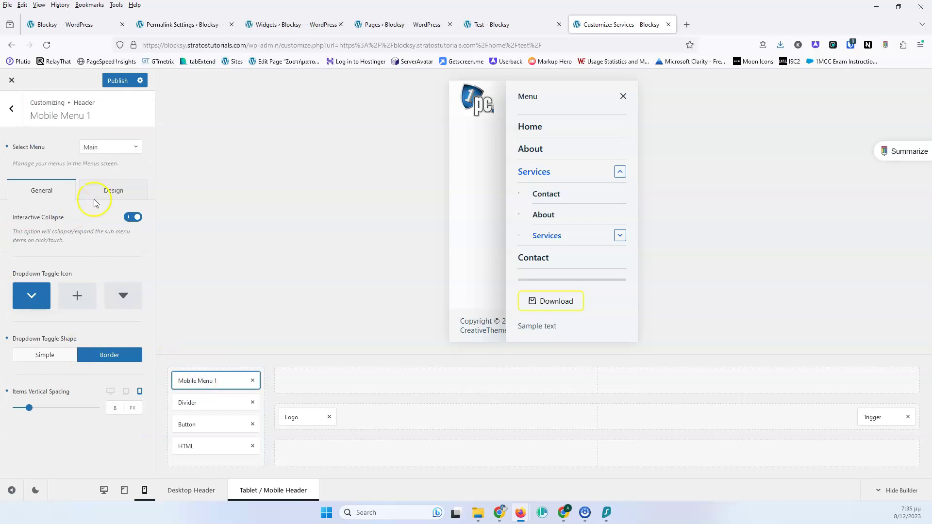
pyautogui.click(113, 190)
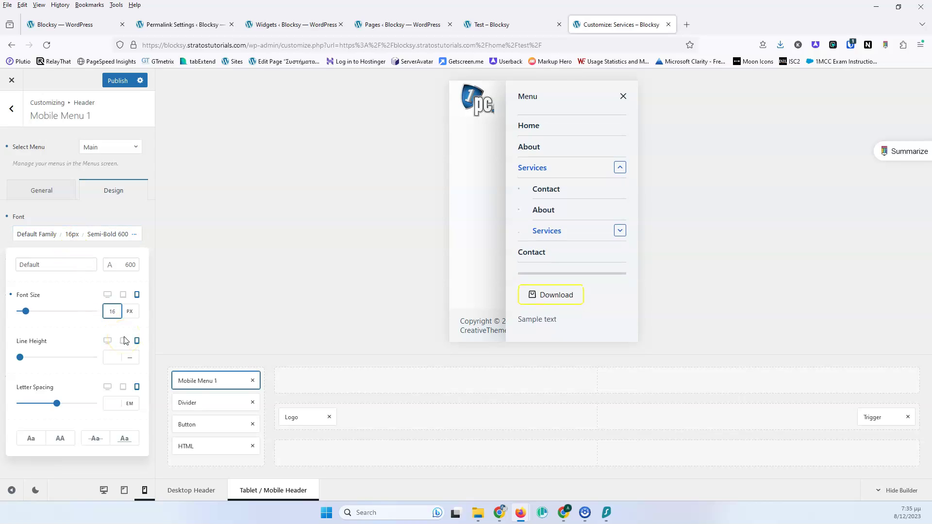
pyautogui.press('Up')
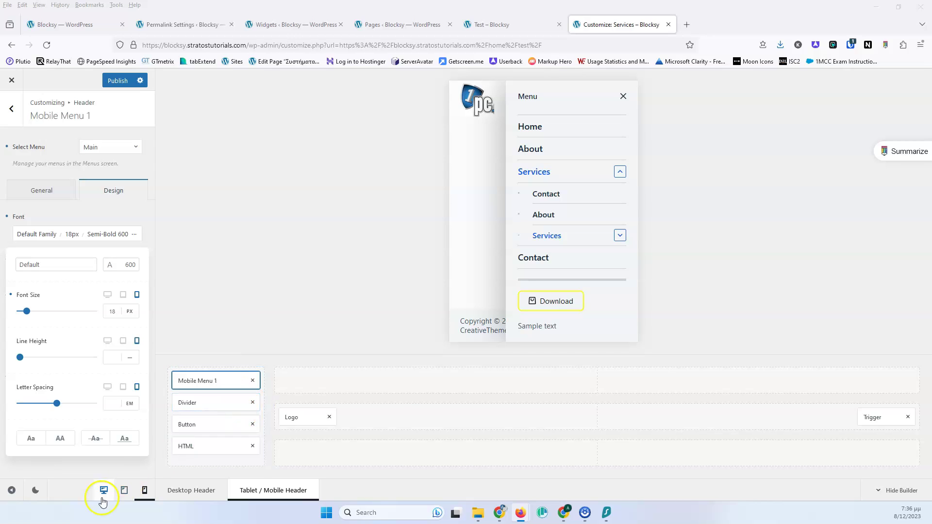
# Remove the Divider, Button and HTML elements from the off-canvas area.
pyautogui.click(252, 402)
pyautogui.click(252, 403)
pyautogui.click(252, 403)
# Switch the header preview to the tablet view.
pyautogui.click(125, 491)
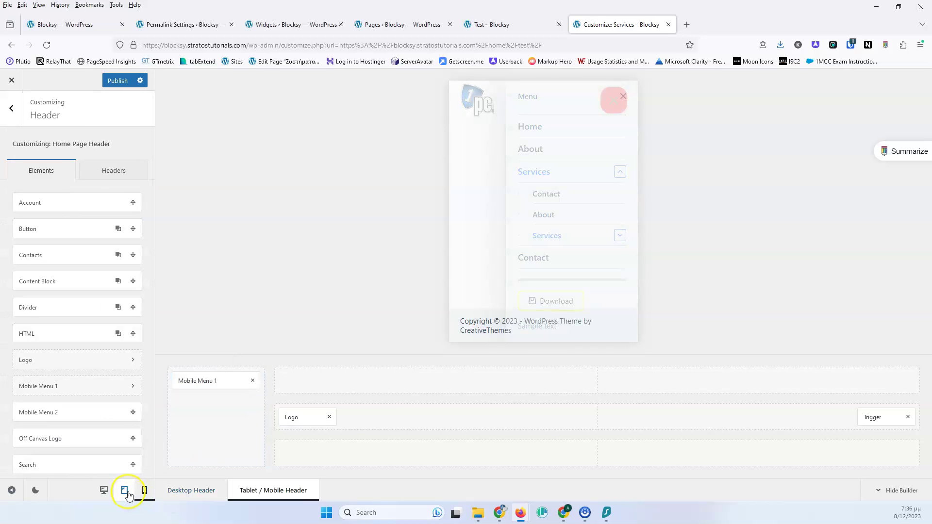